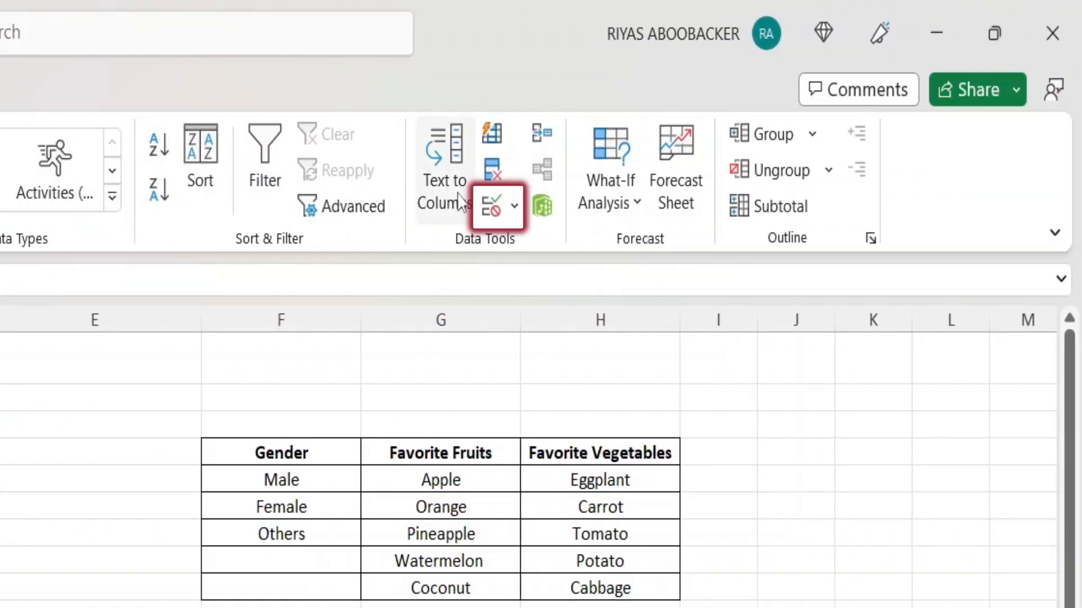
Add list data validation to the selected Gender cells B5:B10 with the source "Male, Female".
{"action": "left_click", "coordinate": [491, 207]}
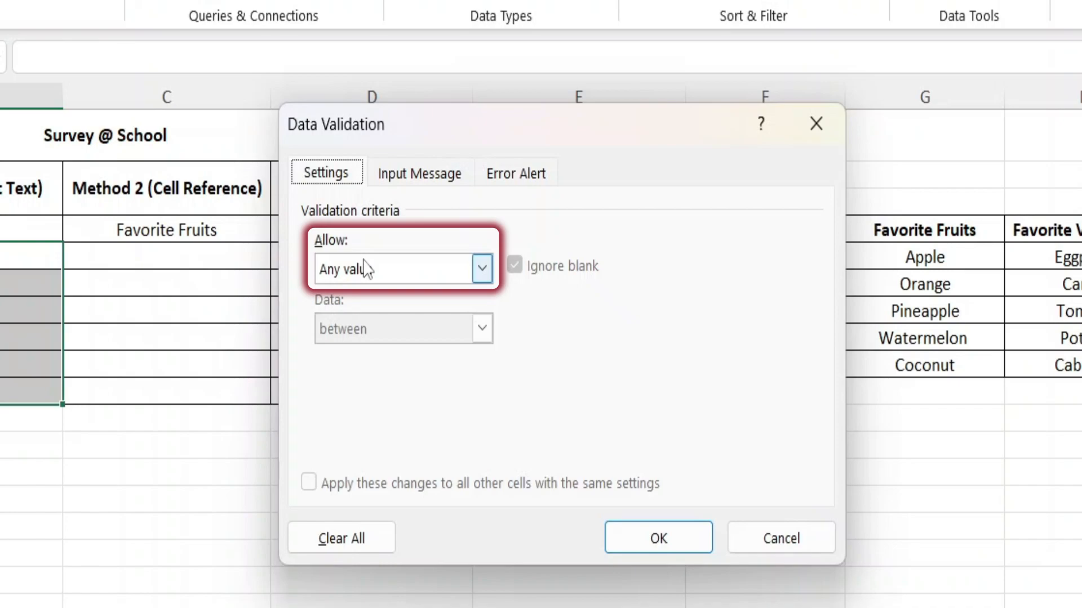
{"action": "left_click", "coordinate": [366, 268]}
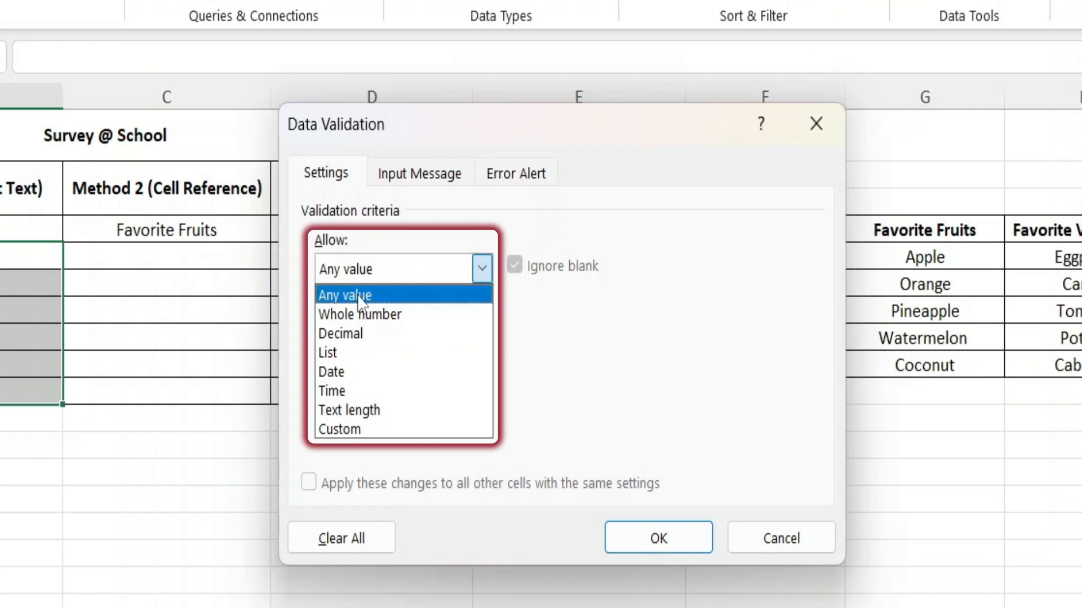
{"action": "left_click", "coordinate": [355, 353]}
{"action": "left_click", "coordinate": [351, 387]}
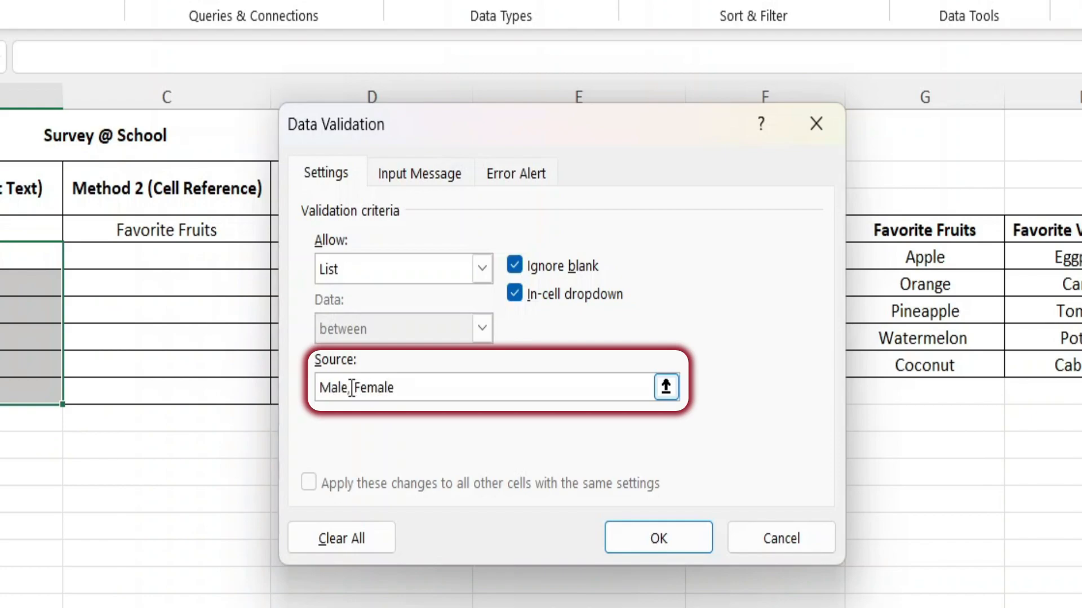
{"action": "left_click", "coordinate": [626, 534]}
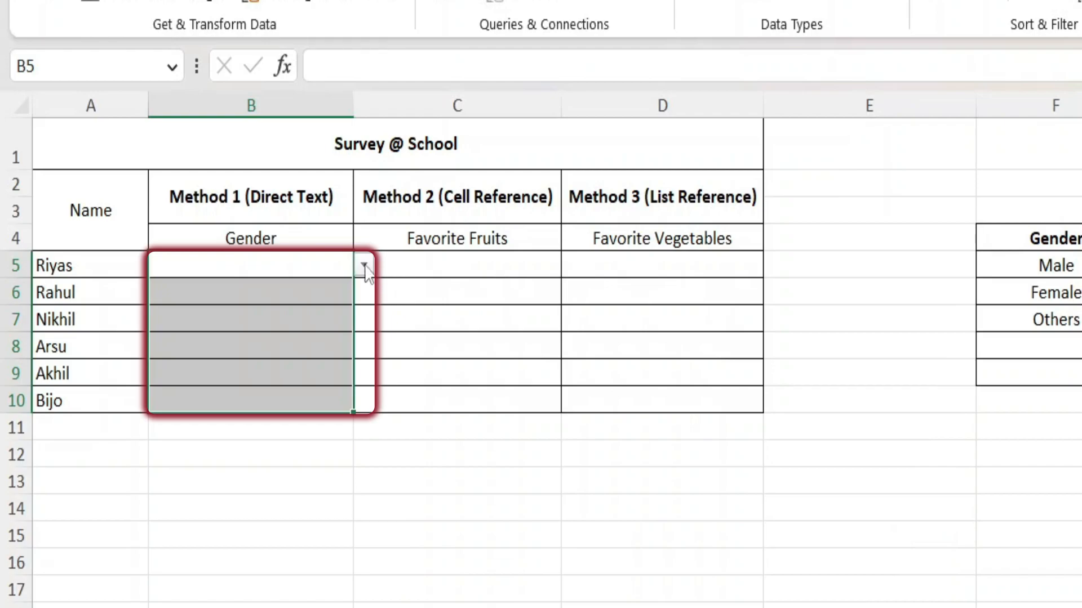
Choose Male in cell B5 and Female in cell B6 from the in-cell dropdown lists.
{"action": "left_click", "coordinate": [364, 266]}
{"action": "left_click", "coordinate": [265, 296]}
{"action": "left_click", "coordinate": [334, 298]}
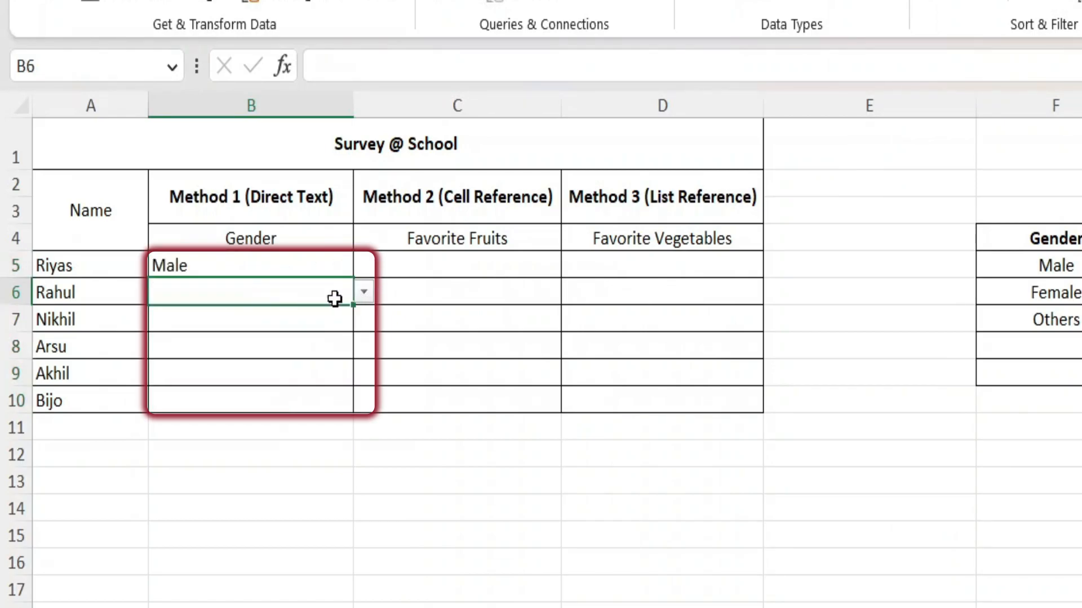
{"action": "left_click", "coordinate": [364, 292]}
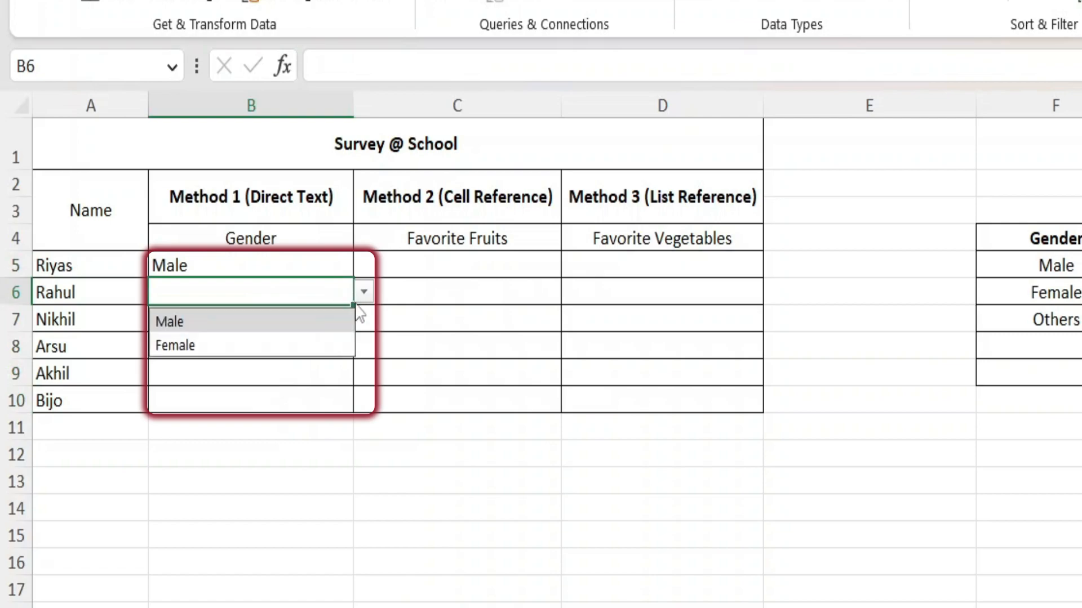
{"action": "left_click", "coordinate": [282, 341]}
Try to enter Others as the gender in cell B7 without using its dropdown list.
{"action": "left_click", "coordinate": [282, 321]}
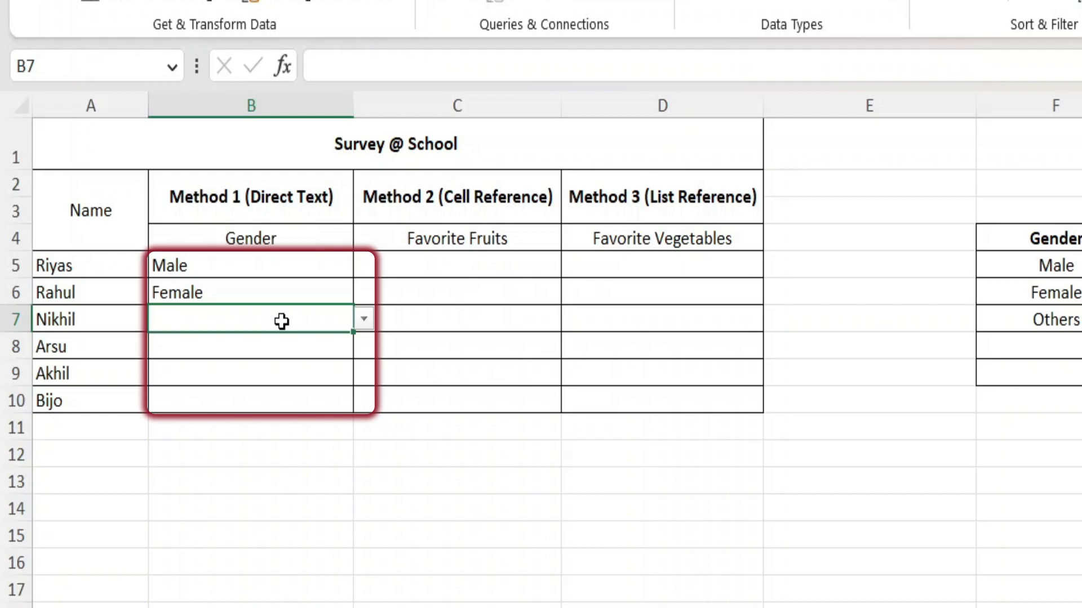
{"action": "type", "text": "Others"}
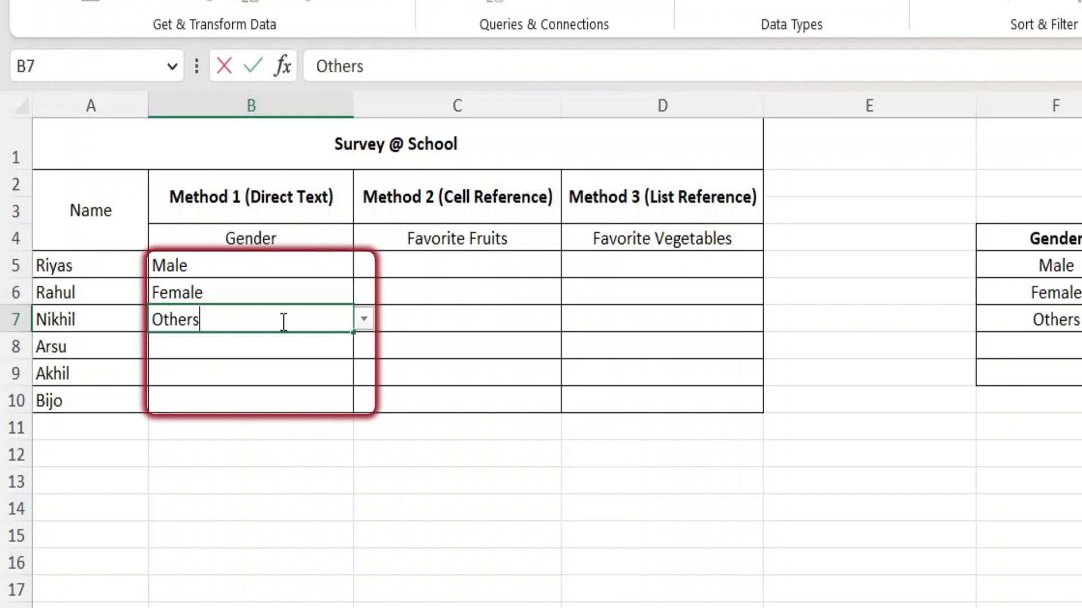
{"action": "key", "text": "Return"}
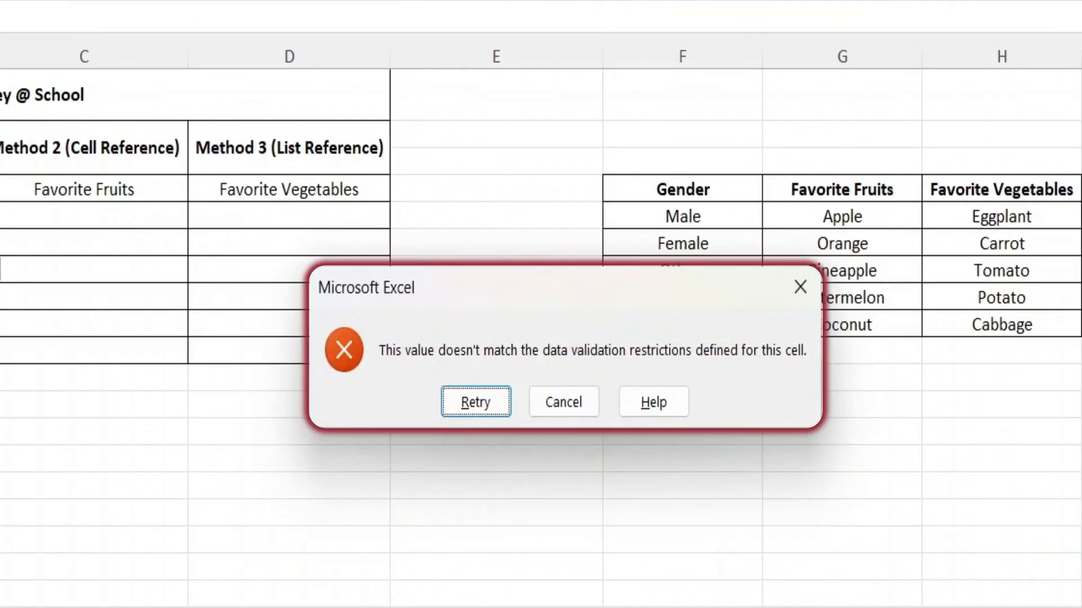
{"action": "left_click", "coordinate": [583, 409]}
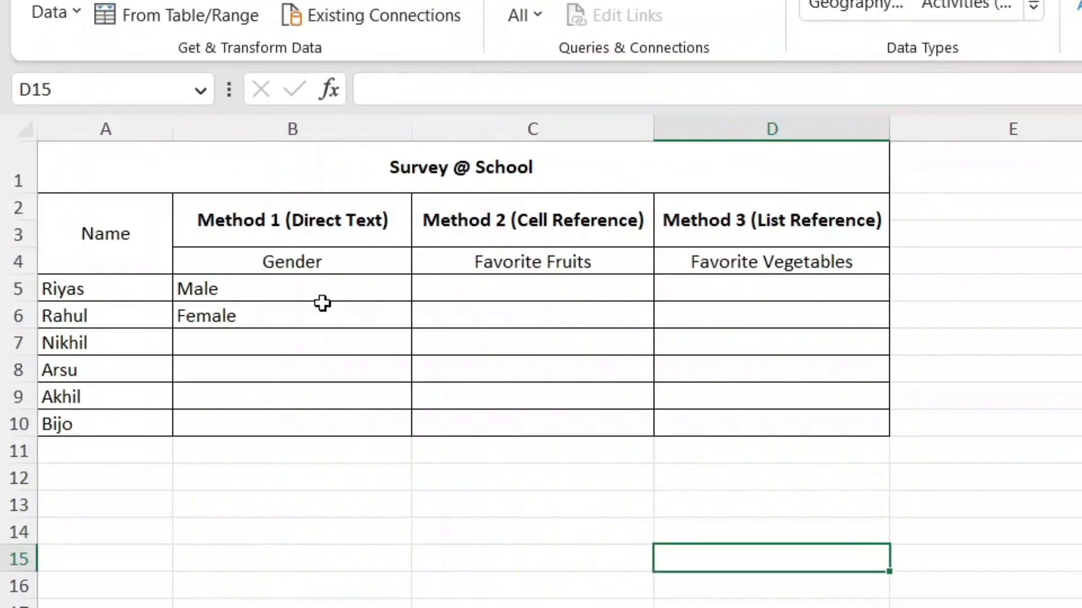
Extend the list validation source of the Gender cells B5:B10 to "Male, Female, Others".
{"action": "left_click_drag", "start_coordinate": [160, 243], "coordinate": [142, 305]}
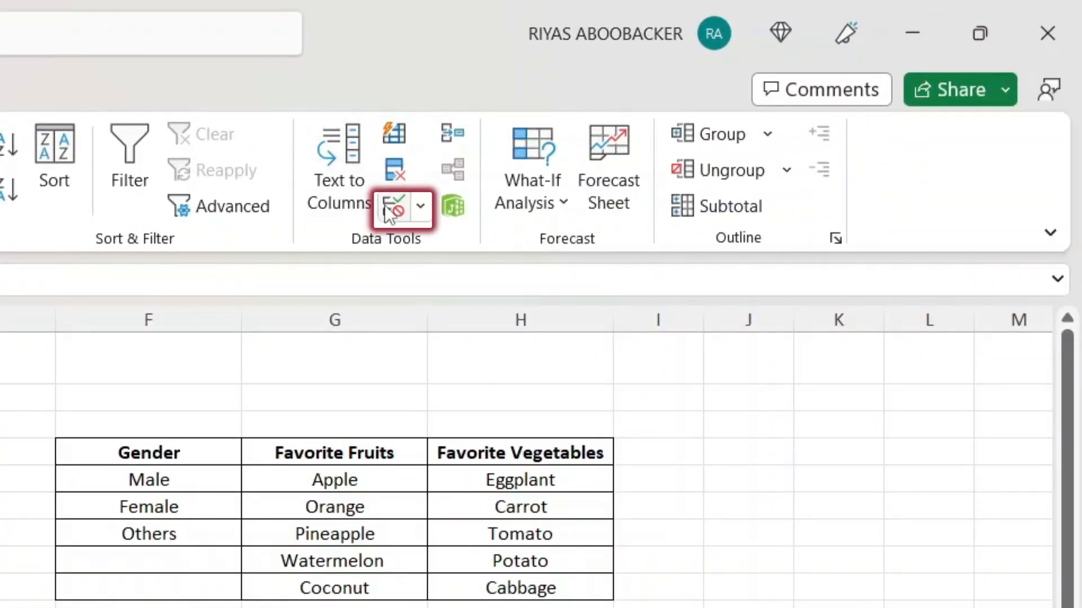
{"action": "left_click", "coordinate": [390, 209]}
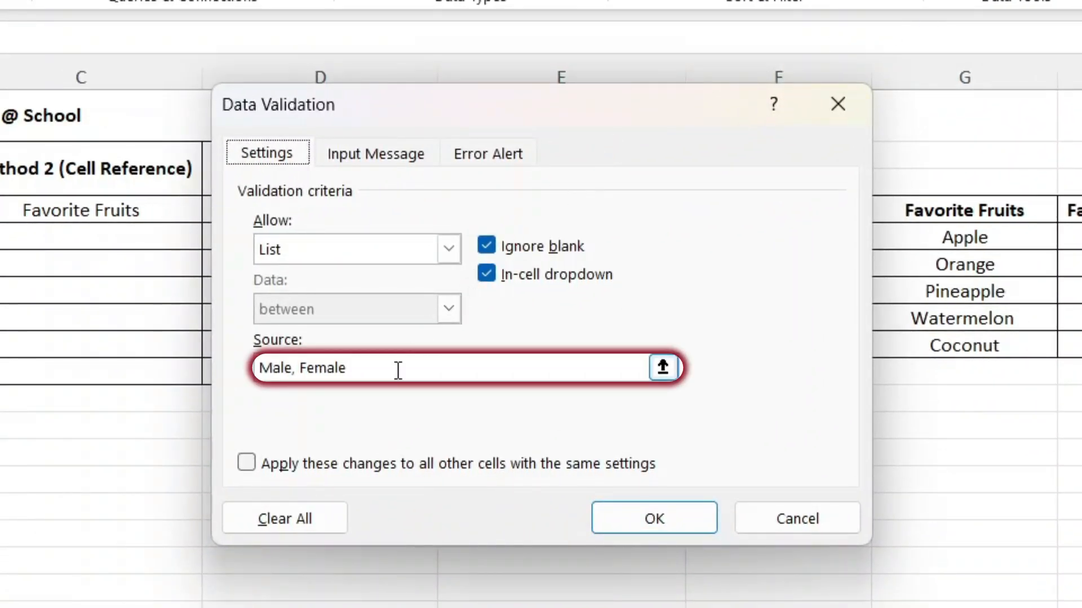
{"action": "left_click", "coordinate": [397, 371]}
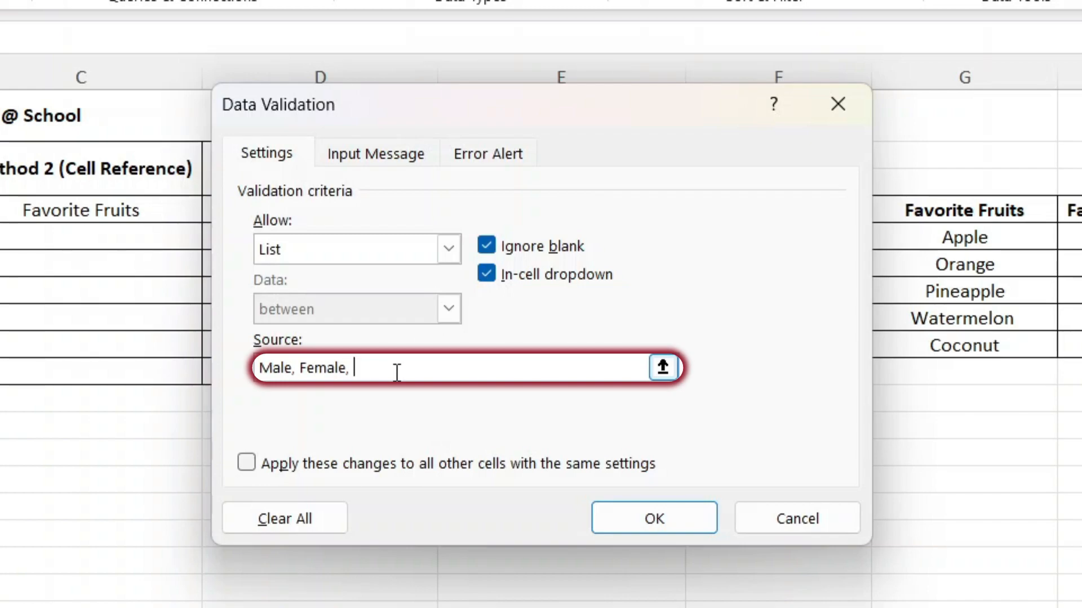
{"action": "left_click", "coordinate": [625, 520]}
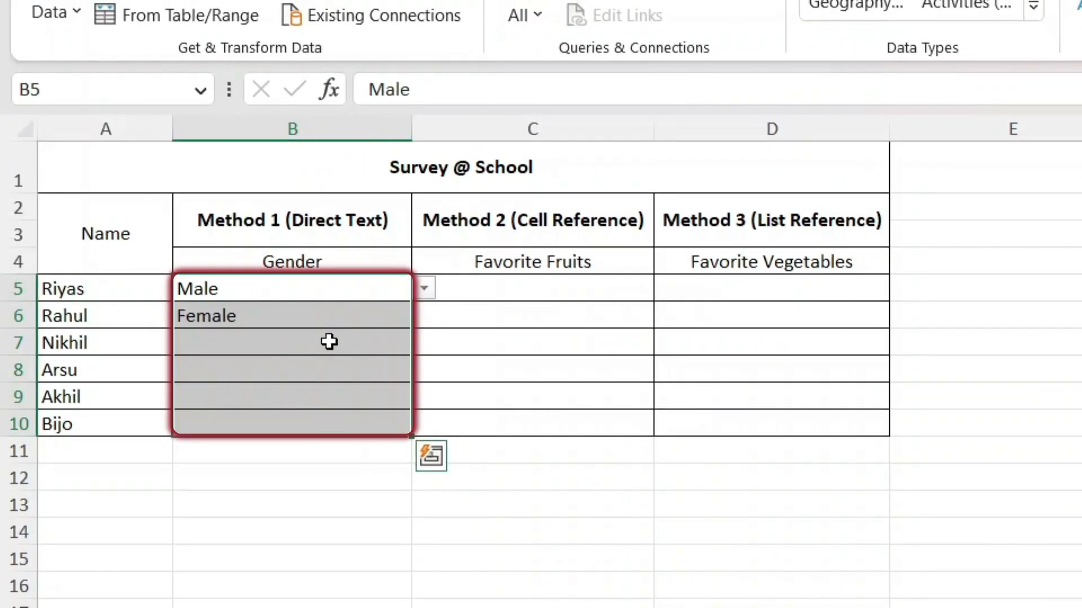
Choose Others in cell B7 from its dropdown list.
{"action": "left_click", "coordinate": [135, 317]}
{"action": "left_click", "coordinate": [232, 320]}
{"action": "left_click", "coordinate": [297, 417]}
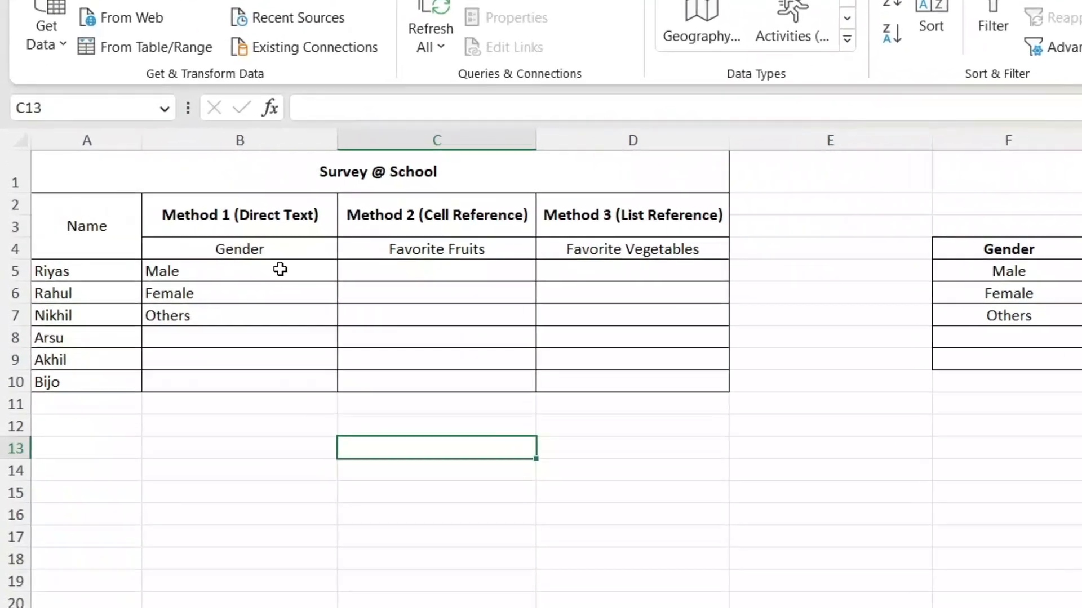
Remove the dropdown lists from the Gender cells B5:B10 by allowing any value in their data validation.
{"action": "left_click_drag", "start_coordinate": [171, 239], "coordinate": [178, 309]}
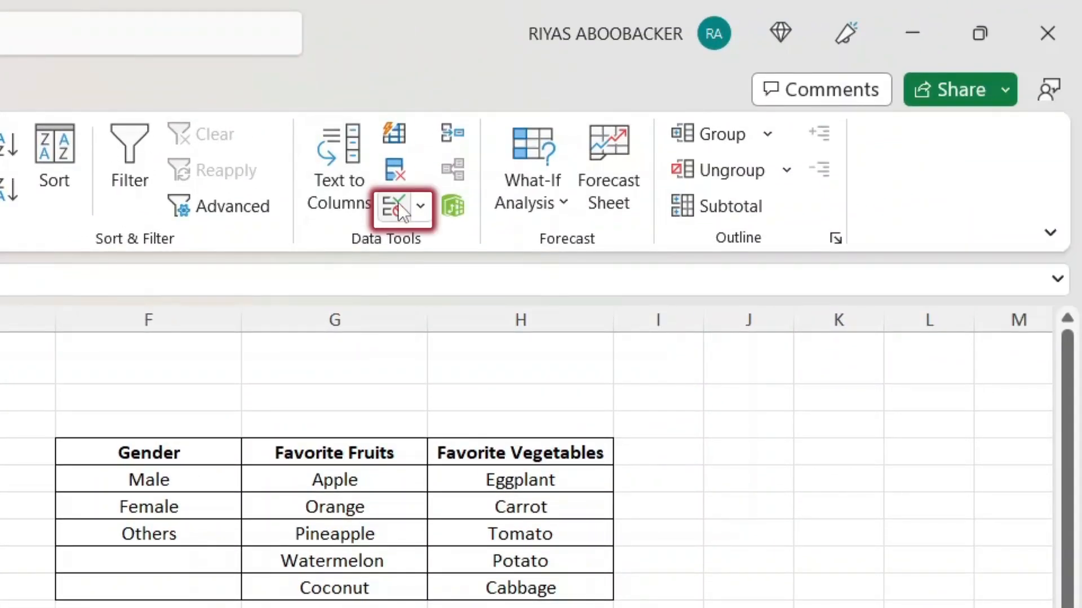
{"action": "left_click", "coordinate": [401, 206]}
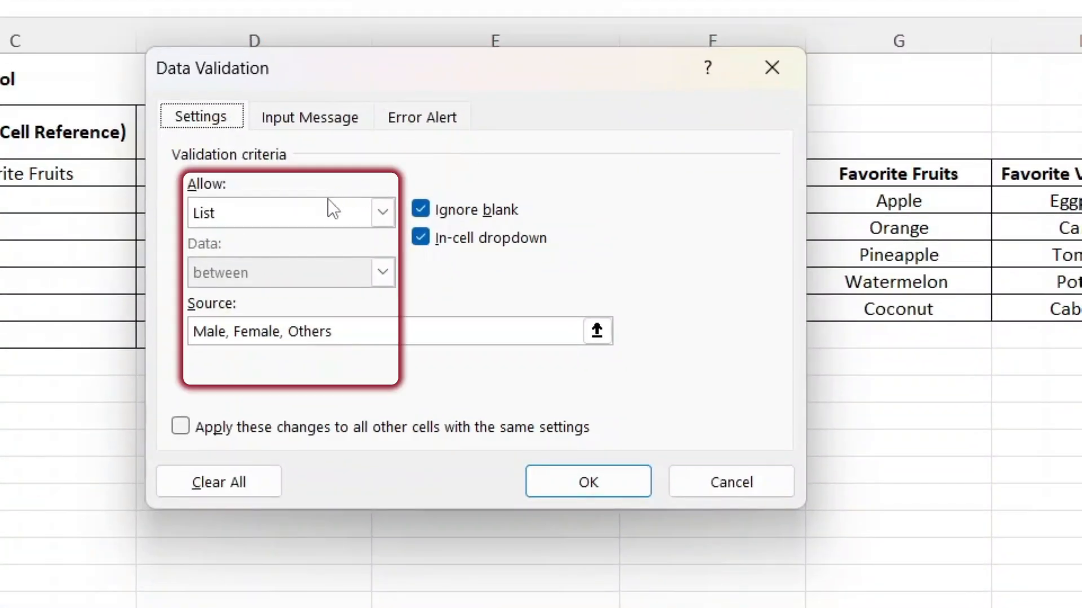
{"action": "left_click", "coordinate": [326, 210]}
{"action": "left_click", "coordinate": [315, 232]}
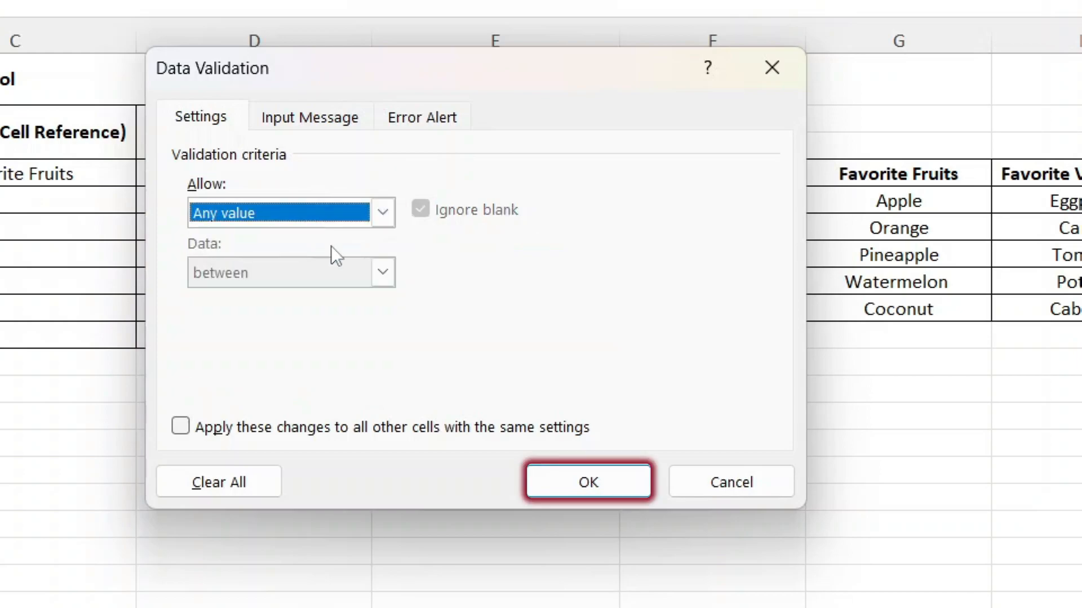
{"action": "left_click", "coordinate": [586, 495]}
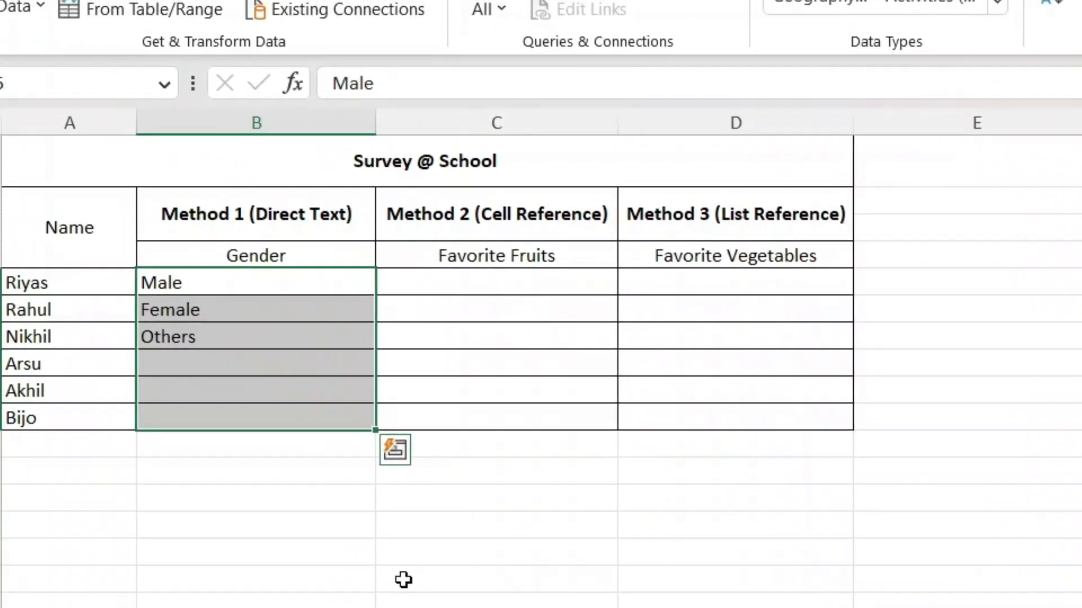
Select the Gender cells one after another to check whether they still offer a dropdown list.
{"action": "left_click", "coordinate": [391, 577]}
{"action": "left_click", "coordinate": [367, 292]}
{"action": "left_click", "coordinate": [364, 316]}
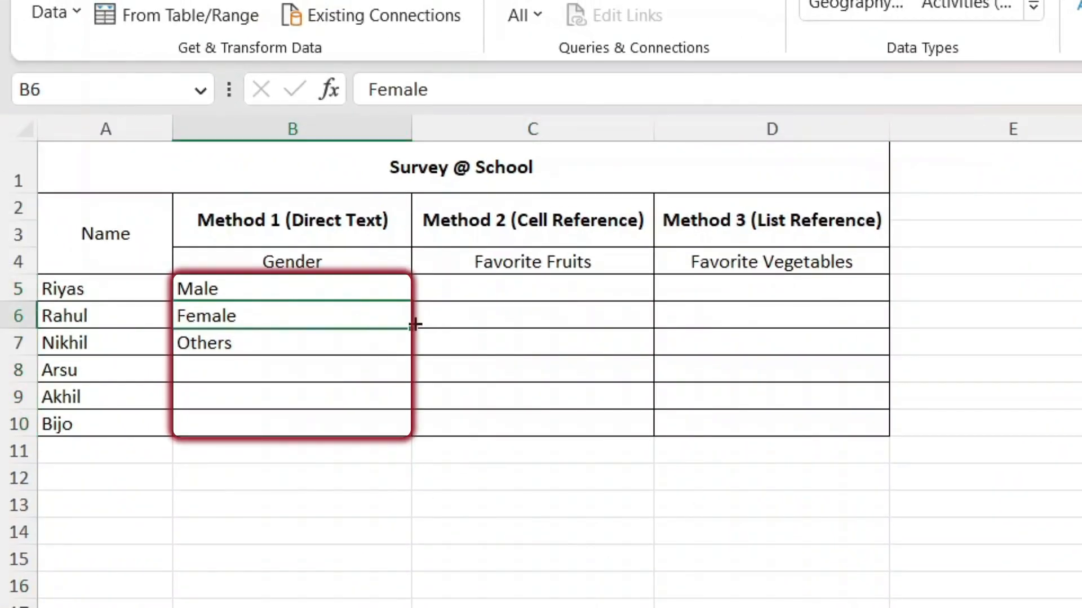
{"action": "left_click", "coordinate": [383, 340]}
{"action": "left_click", "coordinate": [382, 366]}
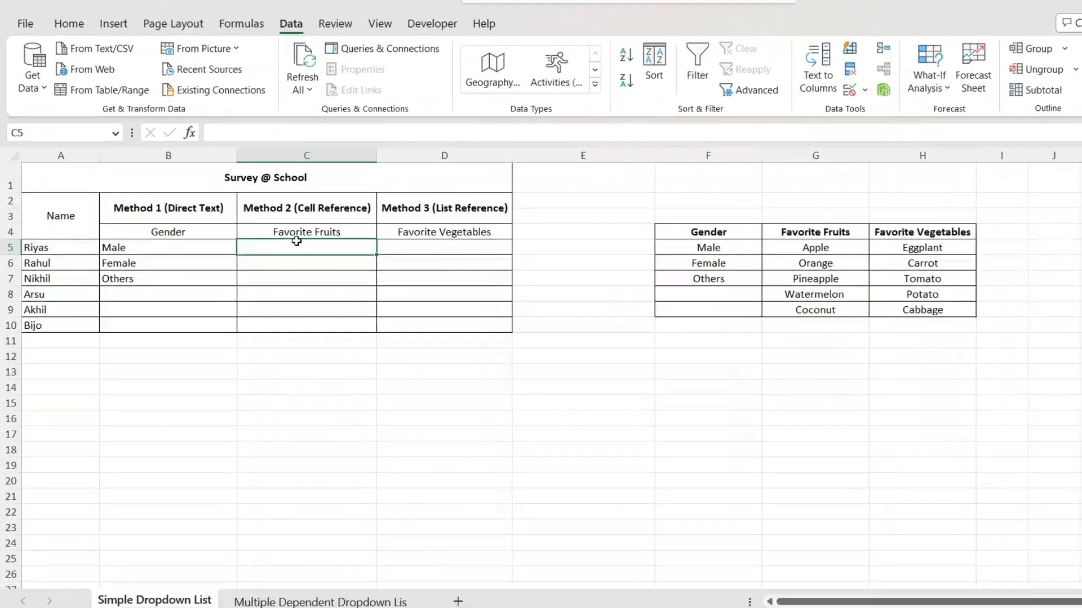
Add list data validation to the Favorite Fruits cells C5:C10 with the source range =$G$5:$G$9.
{"action": "left_click_drag", "start_coordinate": [297, 236], "coordinate": [292, 304]}
{"action": "left_click_drag", "start_coordinate": [508, 398], "coordinate": [507, 420]}
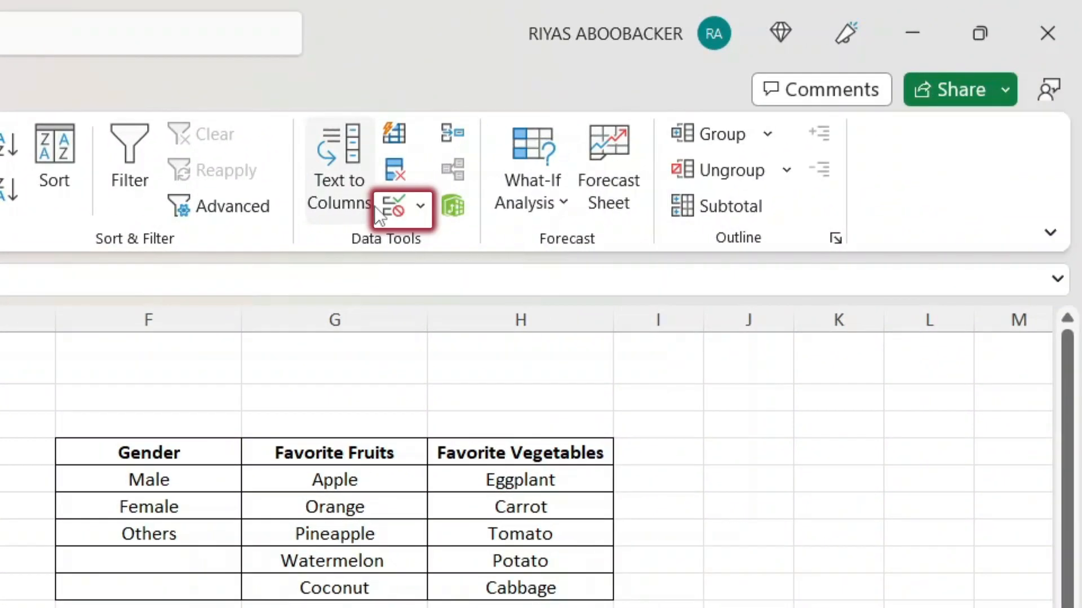
{"action": "left_click", "coordinate": [376, 208]}
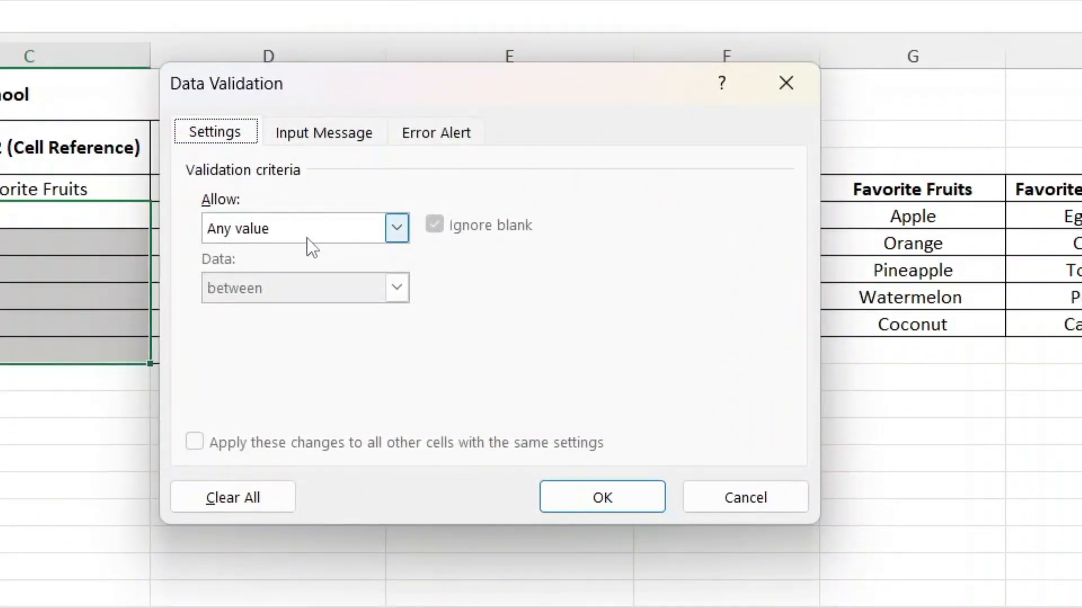
{"action": "left_click", "coordinate": [307, 238]}
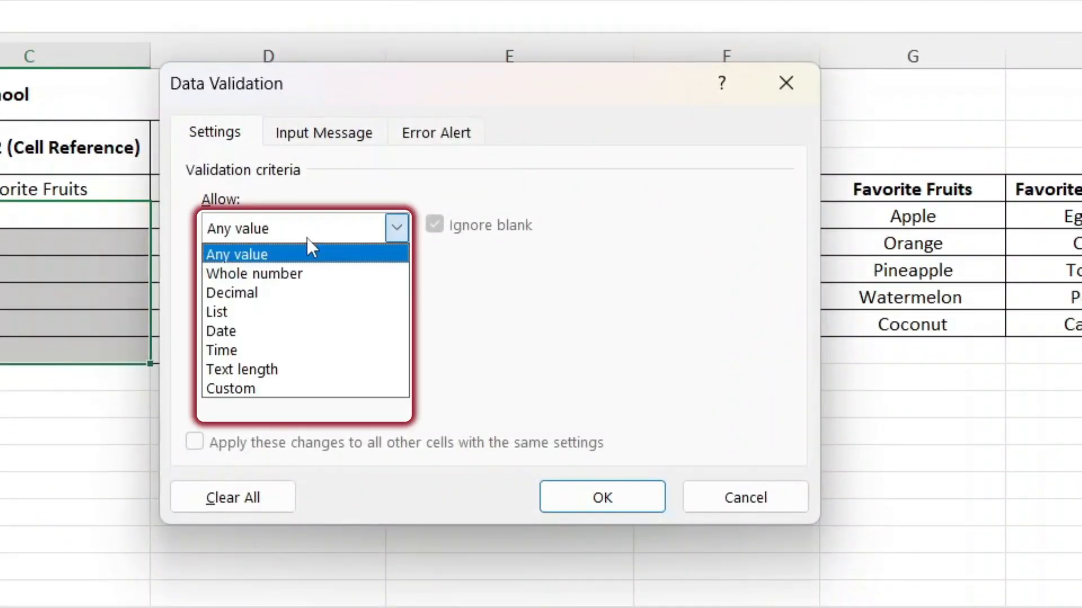
{"action": "left_click", "coordinate": [306, 309]}
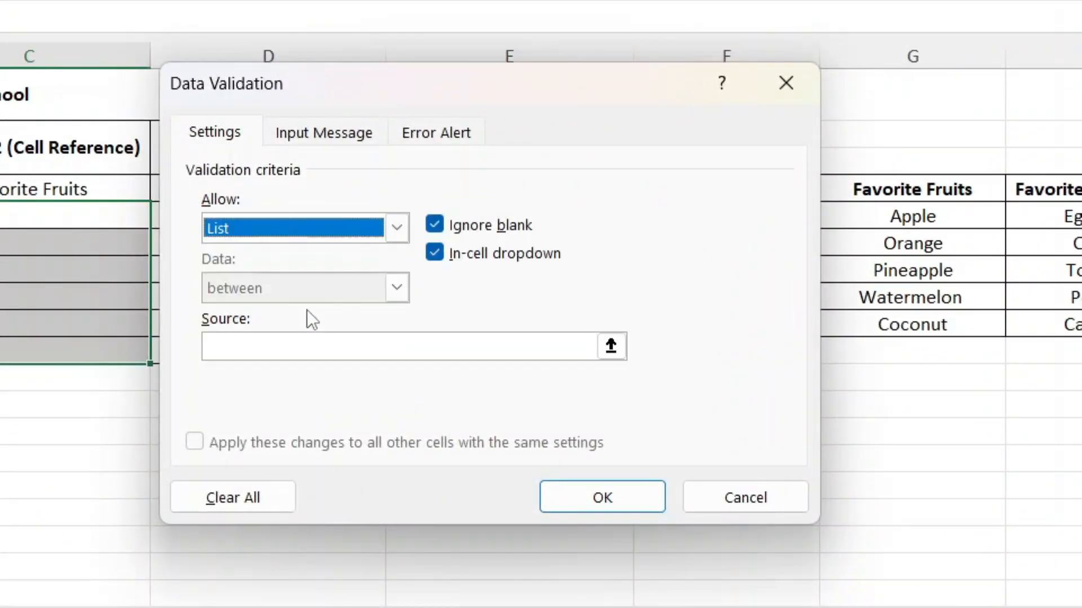
{"action": "left_click", "coordinate": [299, 343]}
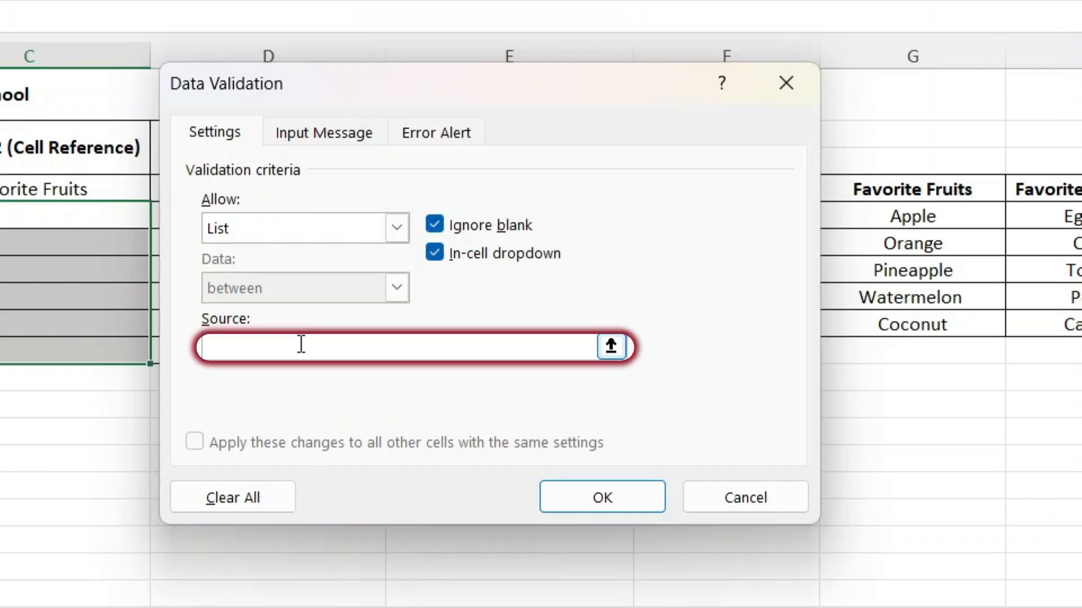
{"action": "left_click_drag", "start_coordinate": [884, 217], "coordinate": [888, 316]}
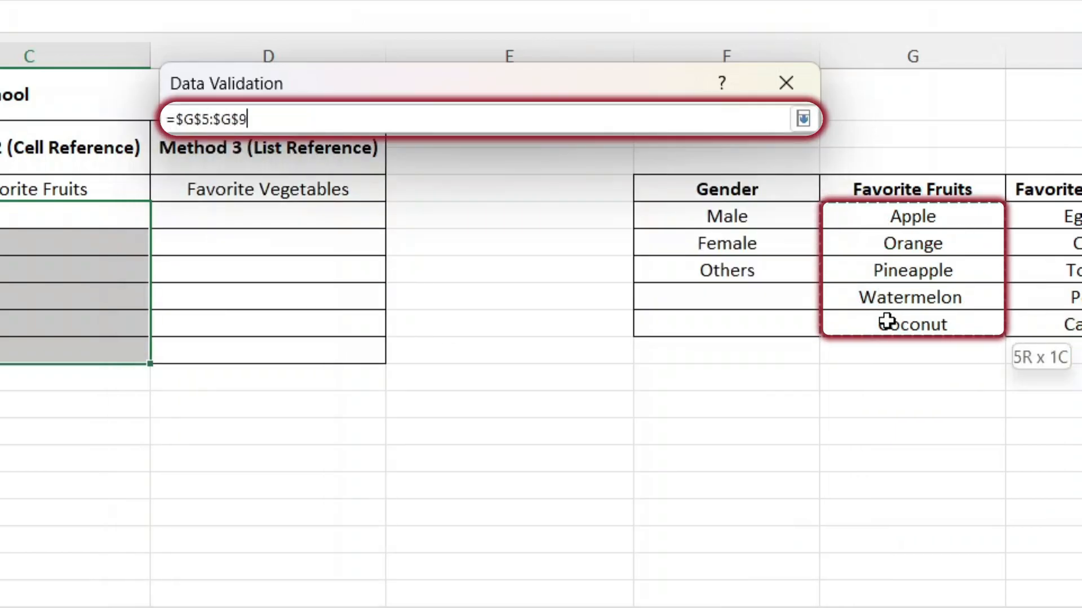
{"action": "left_click", "coordinate": [590, 488]}
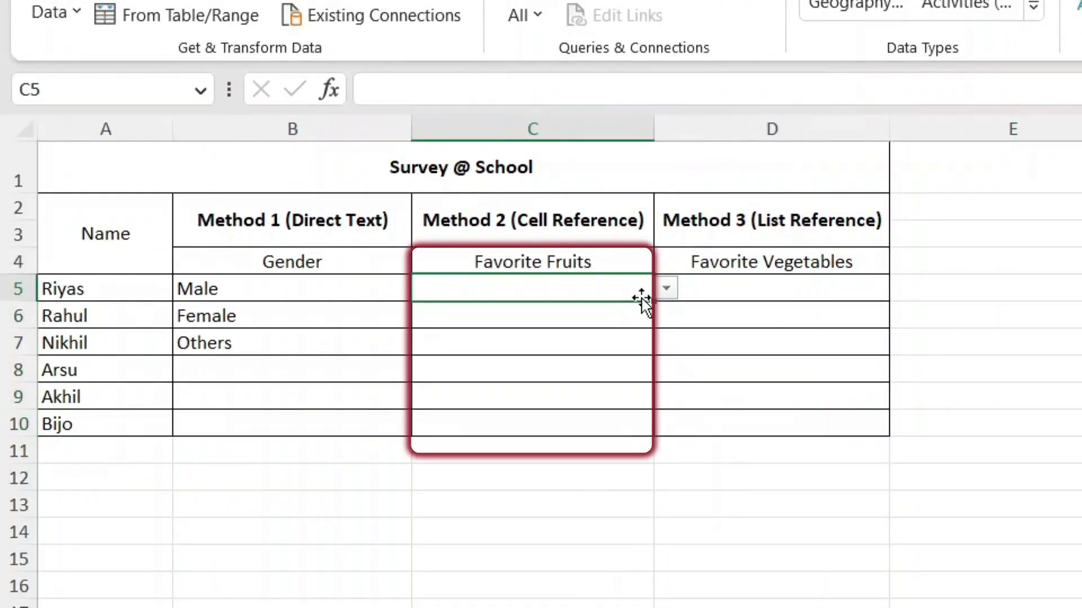
Choose Apple in cell C5 and Orange in cell C6 from the in-cell dropdown lists.
{"action": "left_click", "coordinate": [162, 215]}
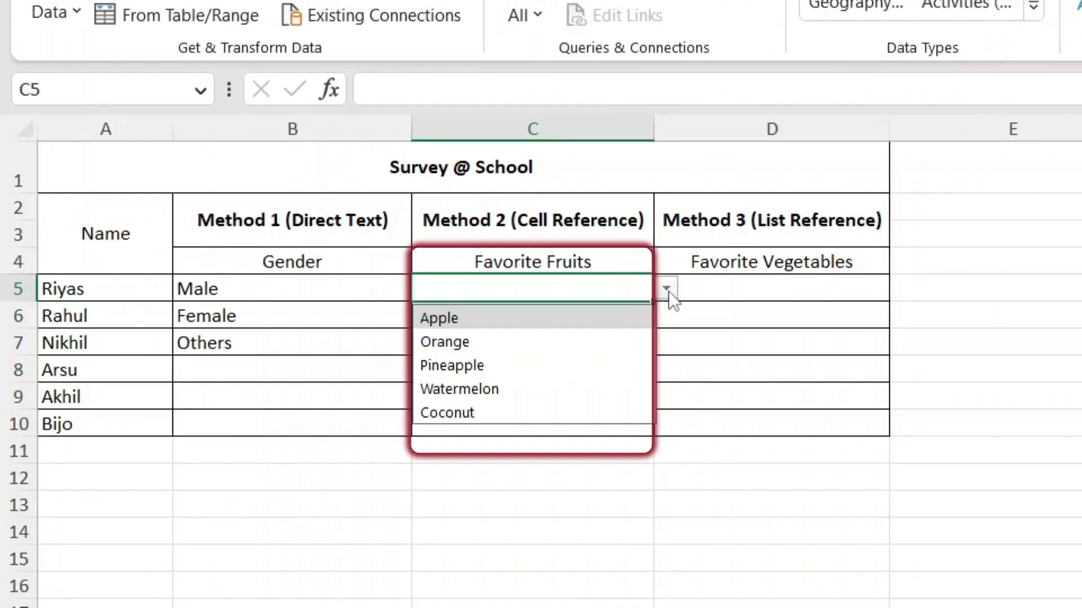
{"action": "left_click", "coordinate": [597, 317]}
{"action": "left_click", "coordinate": [655, 326]}
{"action": "left_click", "coordinate": [665, 317]}
{"action": "left_click", "coordinate": [578, 370]}
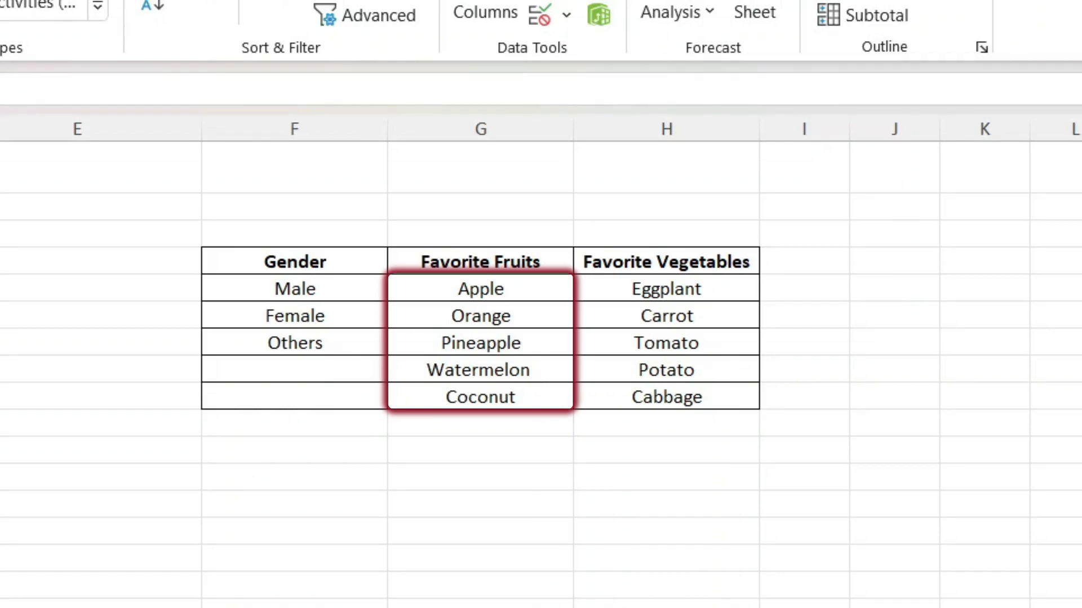
Replace Coconut with Grapes in cell G9 of the Favorite Fruits source list.
{"action": "left_click", "coordinate": [500, 403]}
{"action": "key", "text": "Delete"}
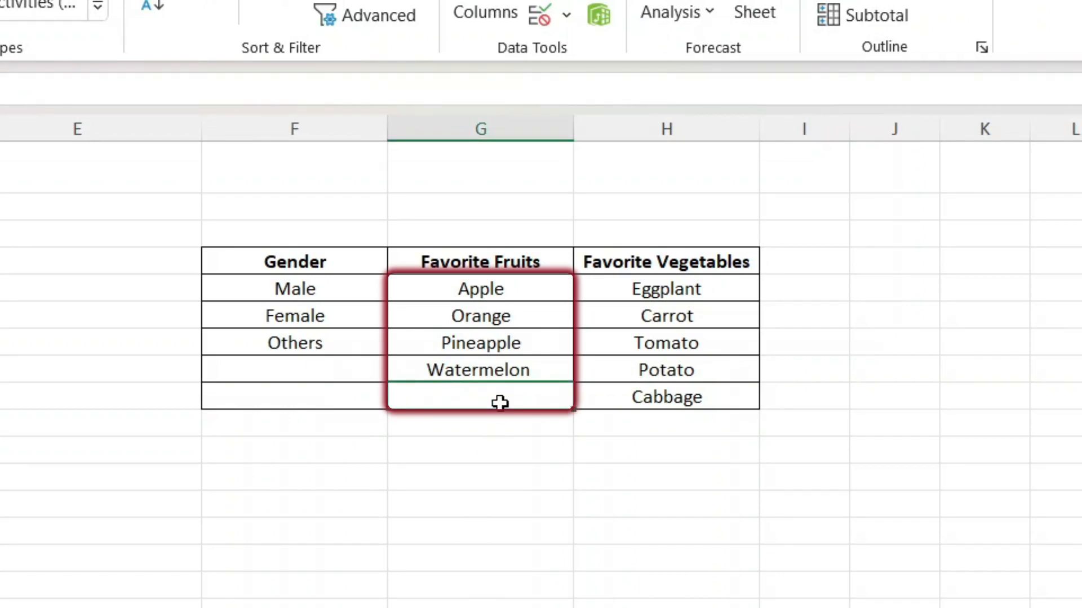
{"action": "type", "text": "Grapes"}
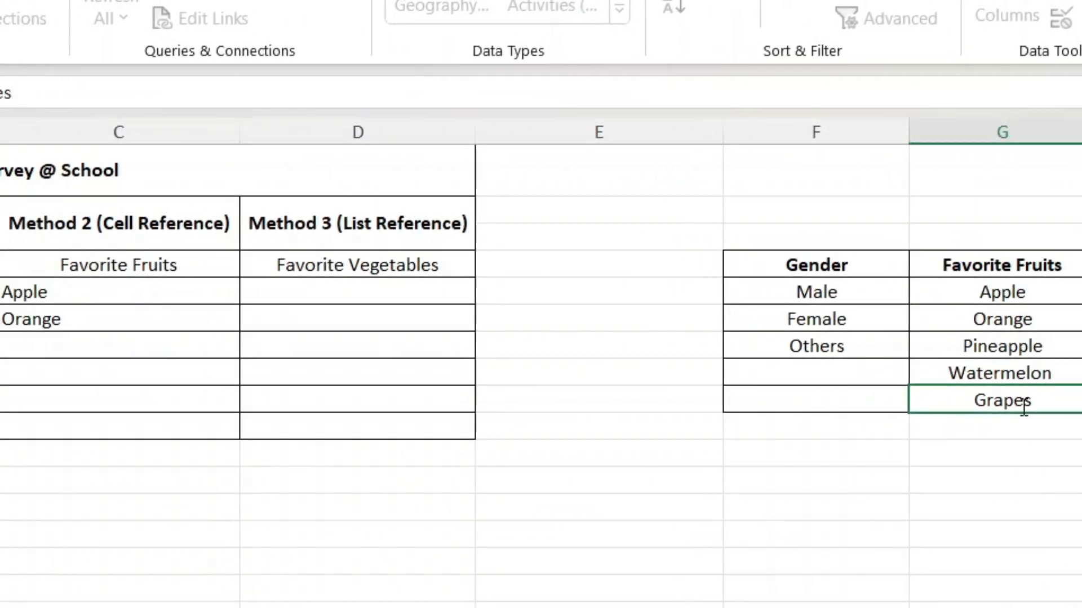
{"action": "left_click", "coordinate": [523, 514]}
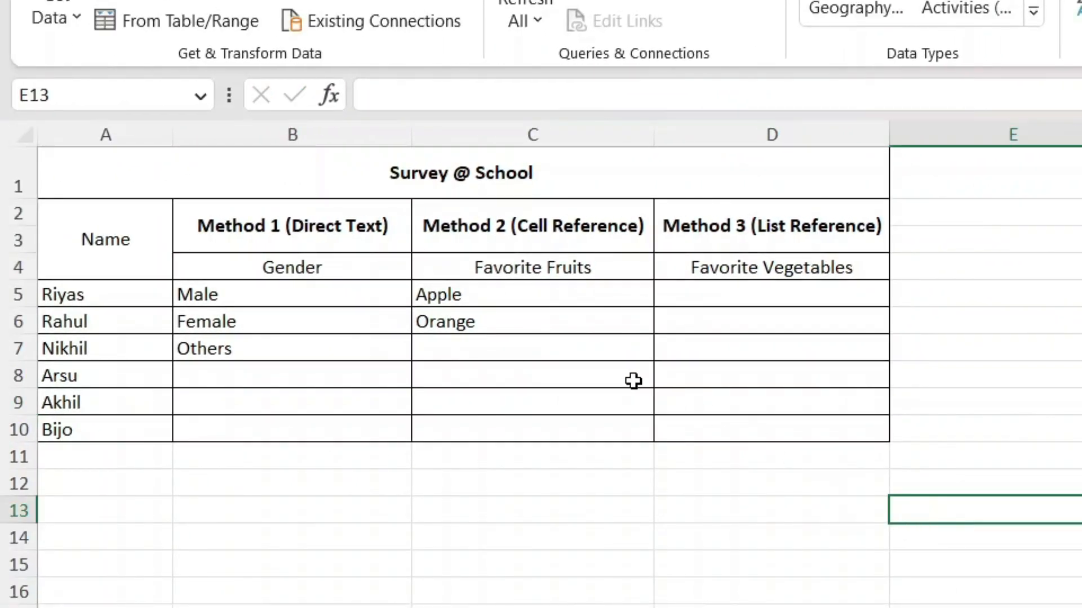
Choose Grapes in cell C7 from its Favorite Fruits dropdown list.
{"action": "left_click", "coordinate": [206, 354]}
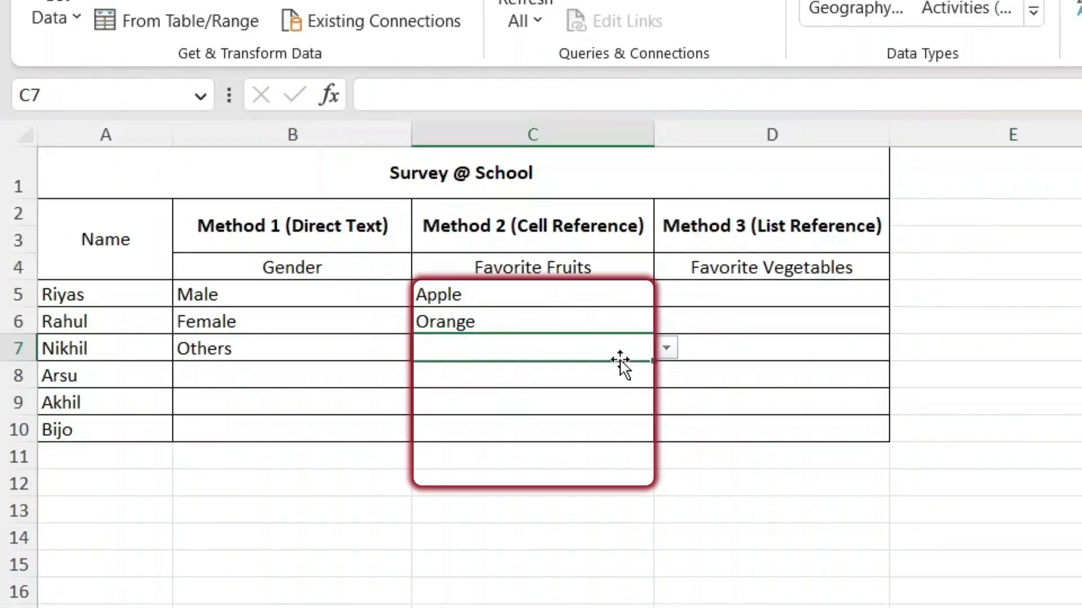
{"action": "left_click", "coordinate": [666, 348]}
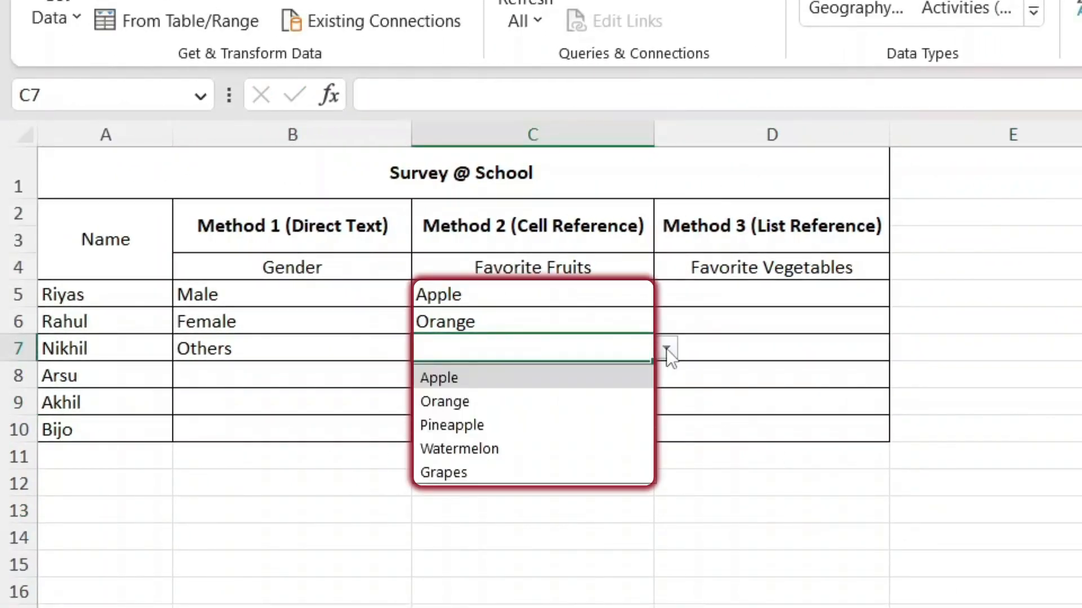
{"action": "left_click", "coordinate": [558, 466]}
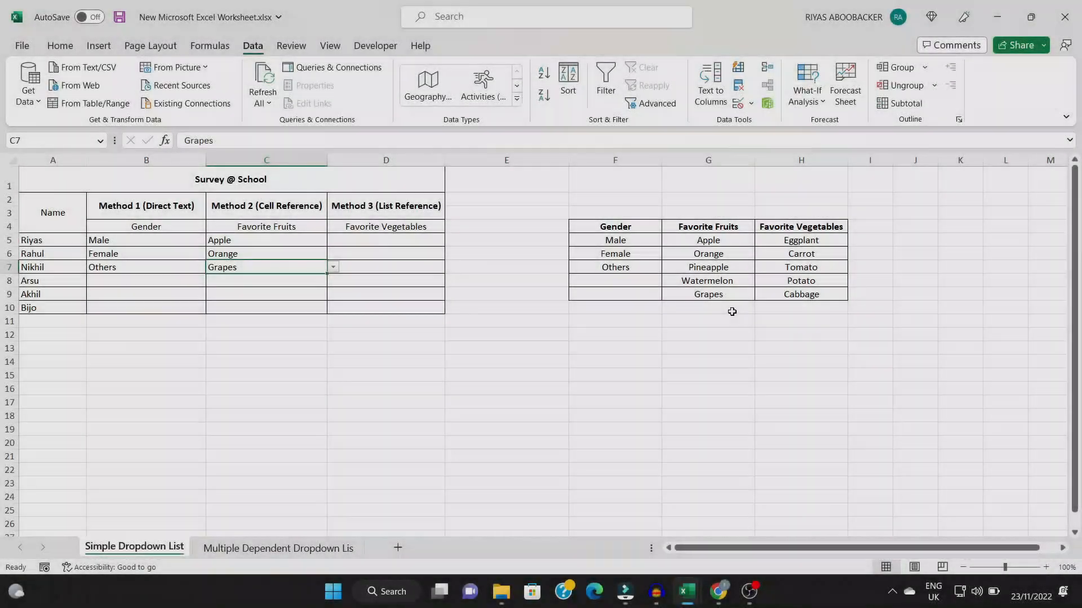
Add Coconut to cell G10 and extend the list validation source of cells C5:C10 to =$G$5:$G$10.
{"action": "left_click", "coordinate": [732, 308]}
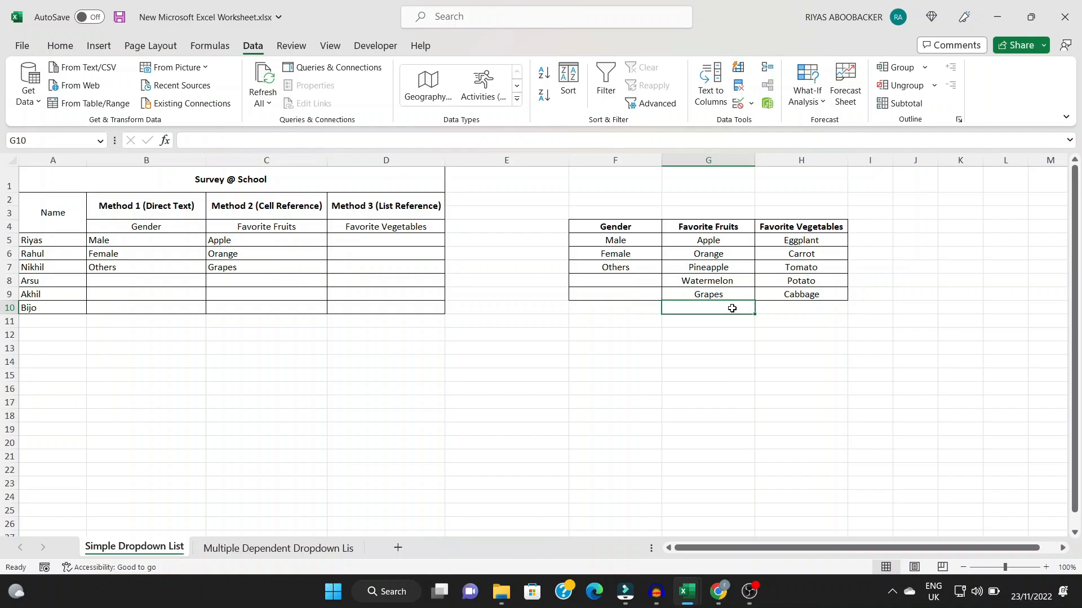
{"action": "type", "text": "Coconut"}
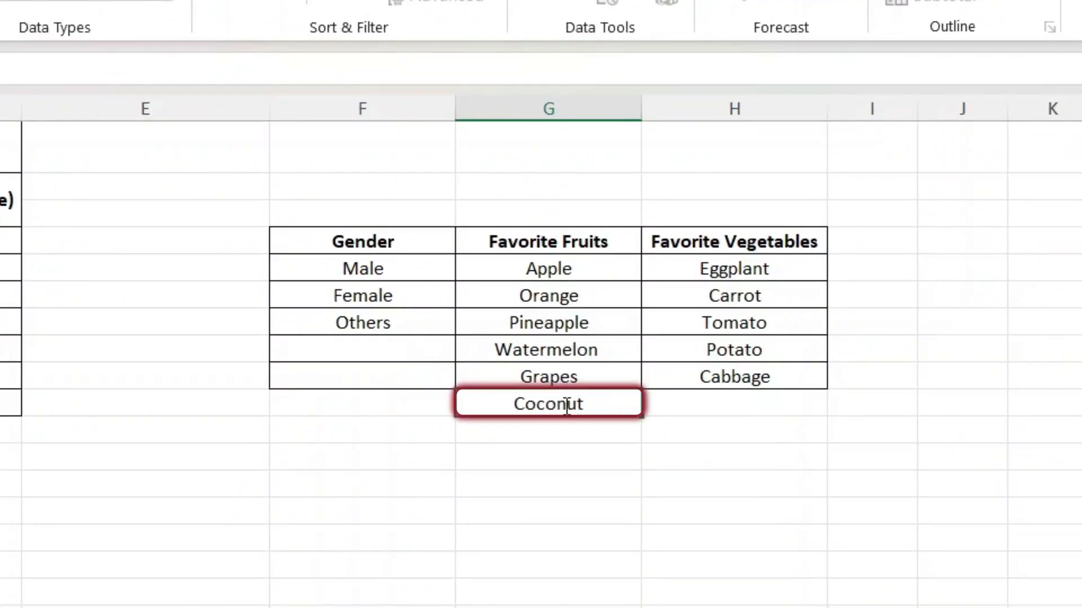
{"action": "left_click_drag", "start_coordinate": [564, 289], "coordinate": [564, 429]}
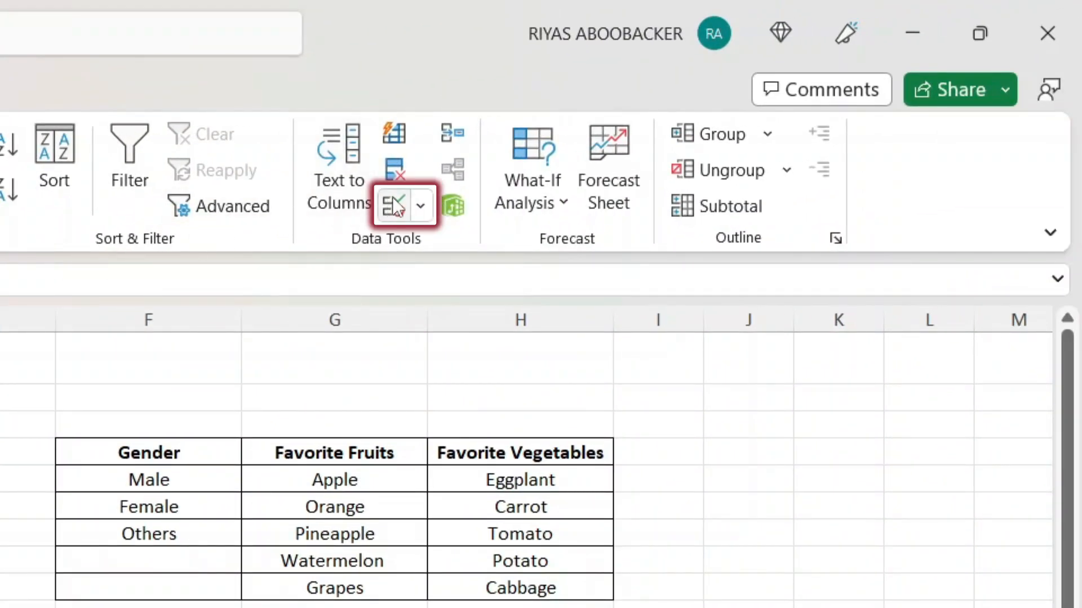
{"action": "left_click", "coordinate": [394, 206]}
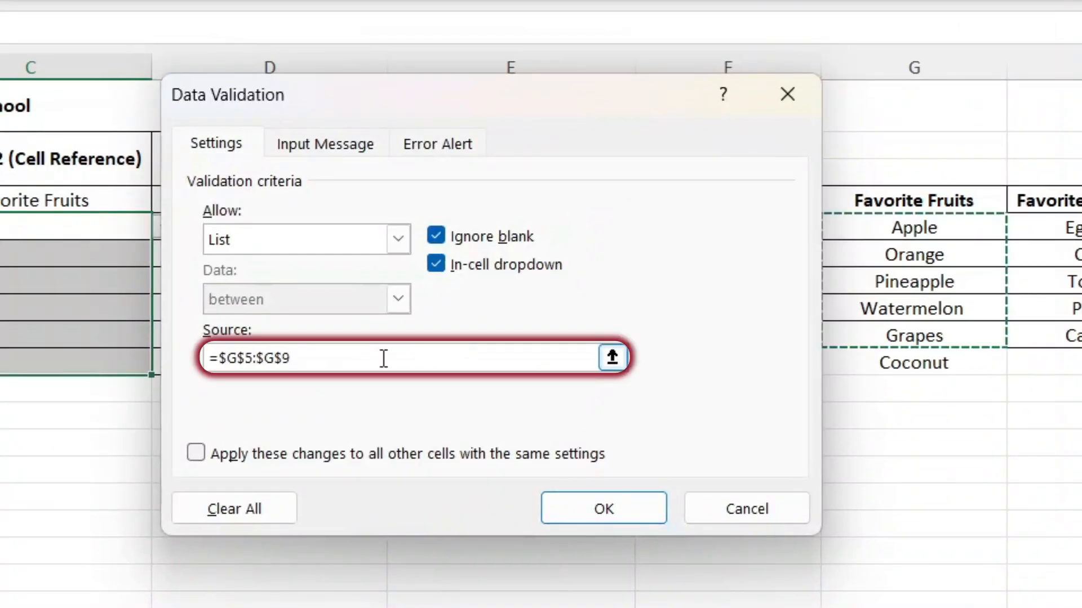
{"action": "left_click_drag", "start_coordinate": [381, 357], "coordinate": [131, 359]}
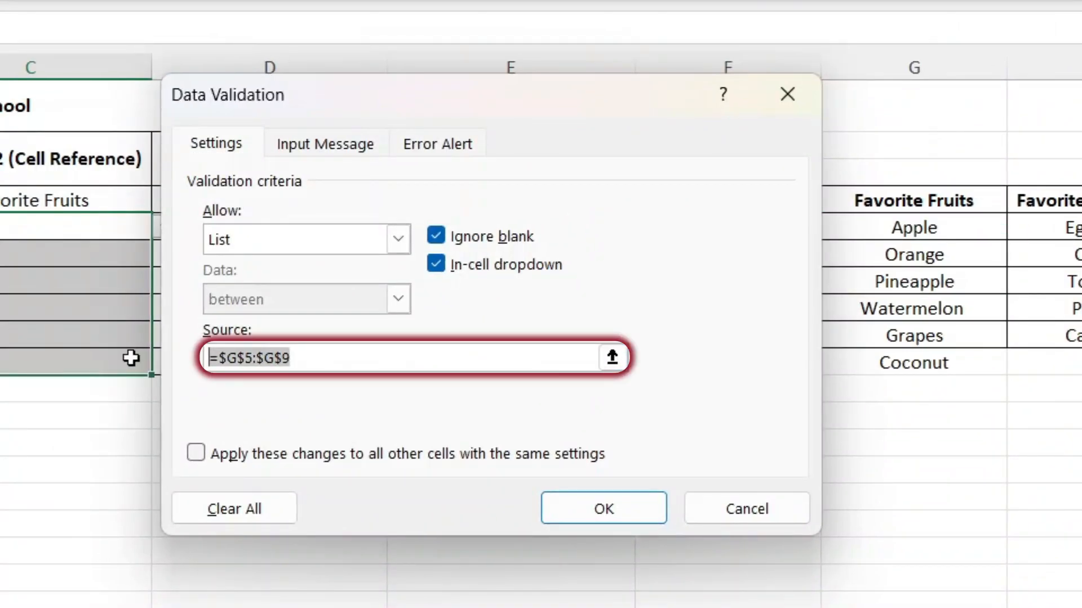
{"action": "key", "text": "BackSpace"}
{"action": "left_click_drag", "start_coordinate": [898, 225], "coordinate": [898, 367]}
{"action": "left_click", "coordinate": [614, 510]}
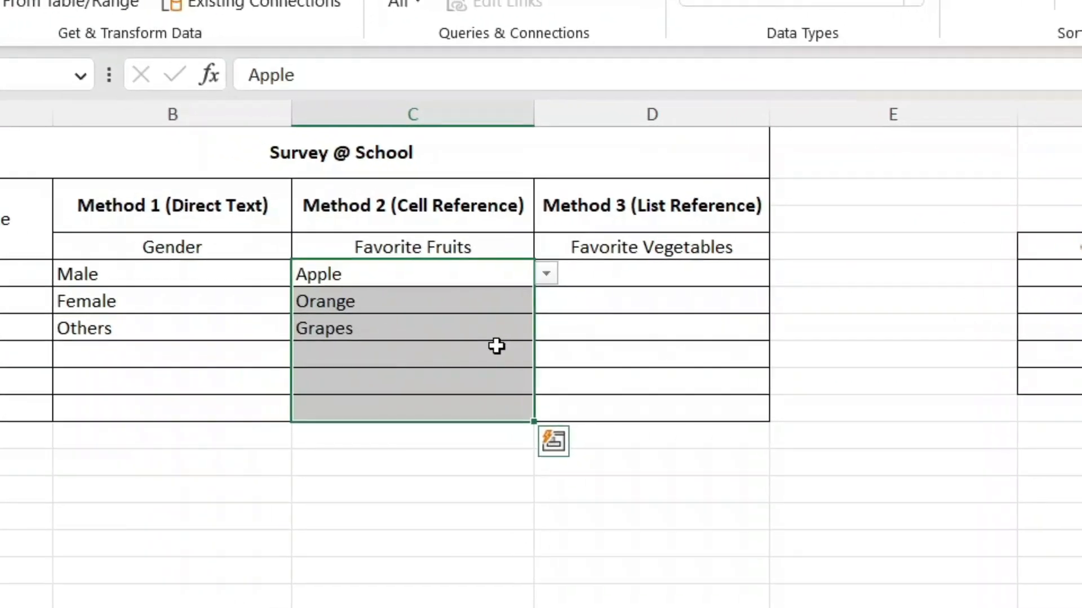
Choose Coconut in cell C8 from its Favorite Fruits dropdown list.
{"action": "left_click", "coordinate": [114, 308]}
{"action": "left_click", "coordinate": [164, 309]}
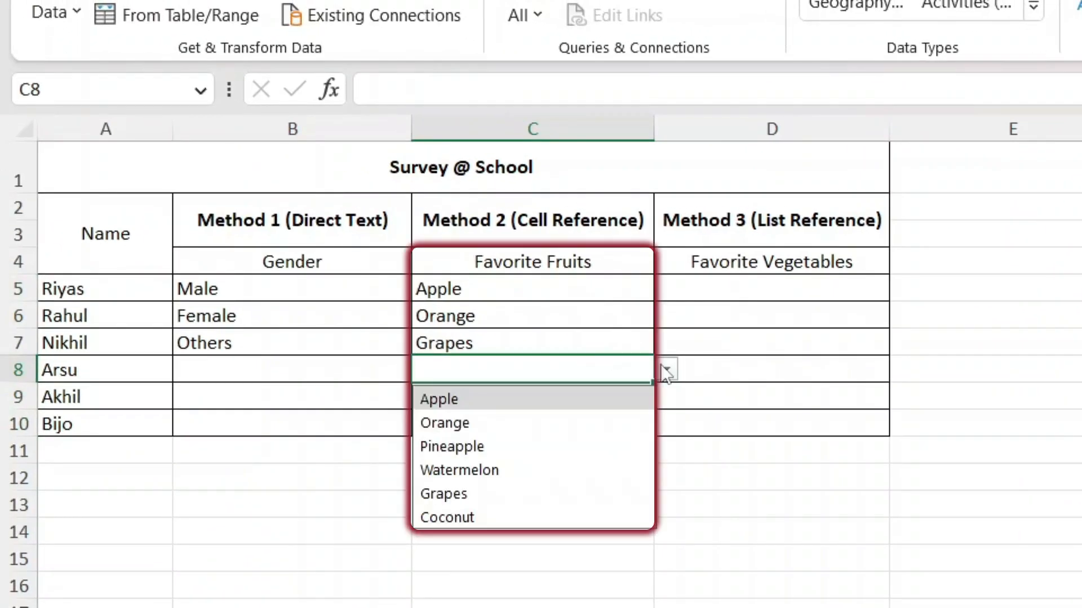
{"action": "left_click", "coordinate": [577, 518]}
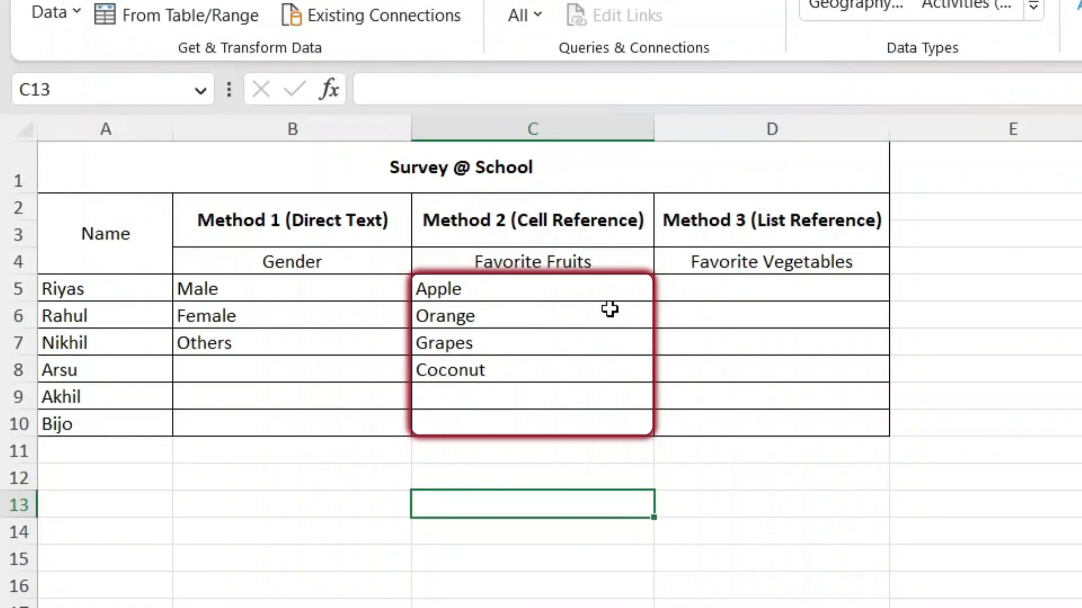
Remove the dropdown lists from the Favorite Fruits cells C5:C10 by setting their validation to allow any value.
{"action": "left_click_drag", "start_coordinate": [577, 285], "coordinate": [577, 418]}
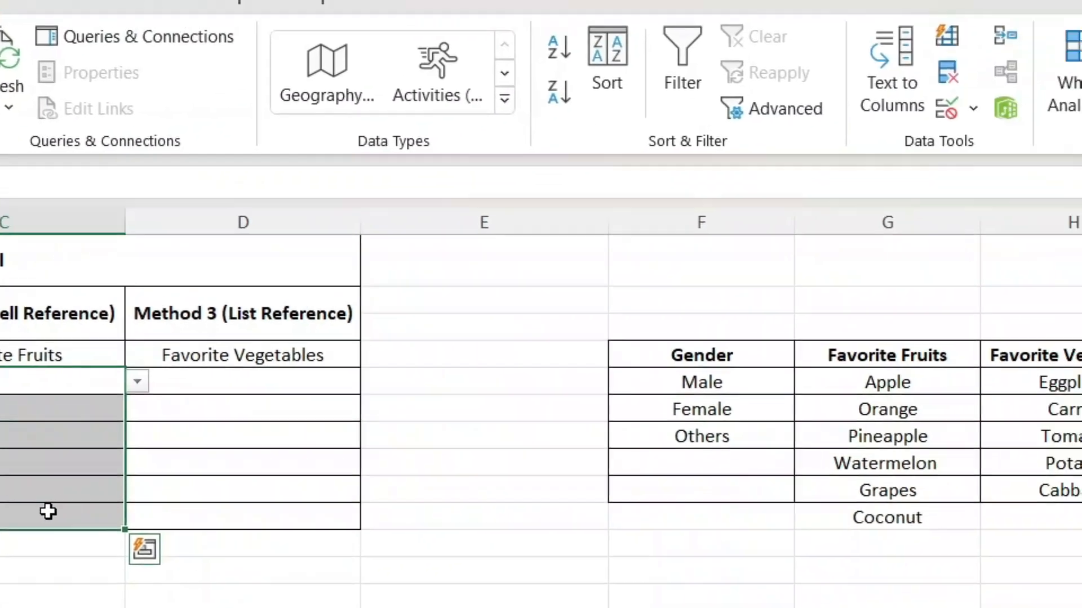
{"action": "left_click", "coordinate": [970, 104]}
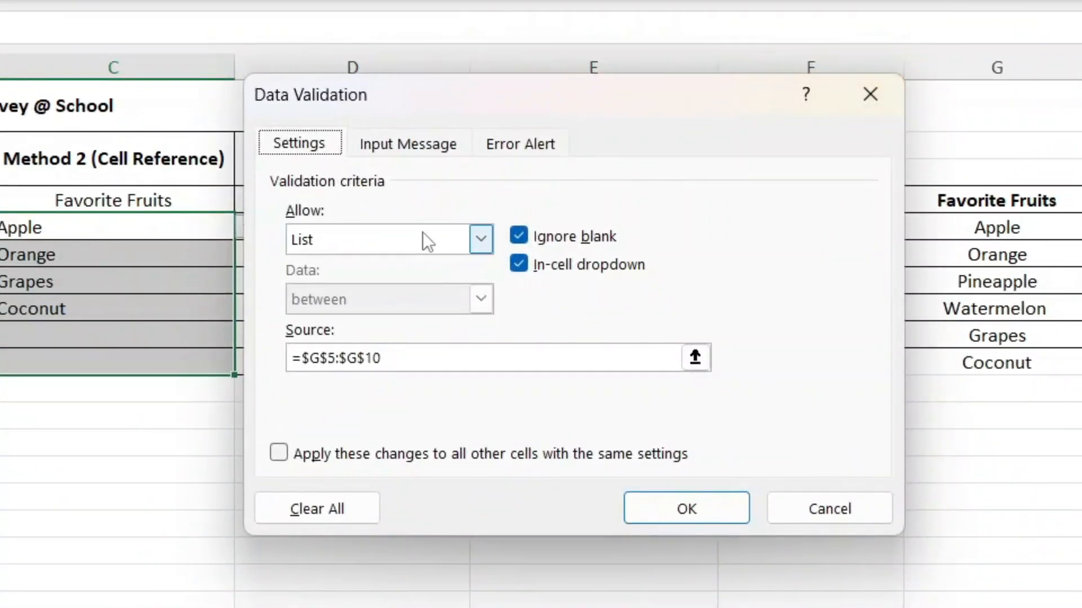
{"action": "left_click", "coordinate": [340, 264]}
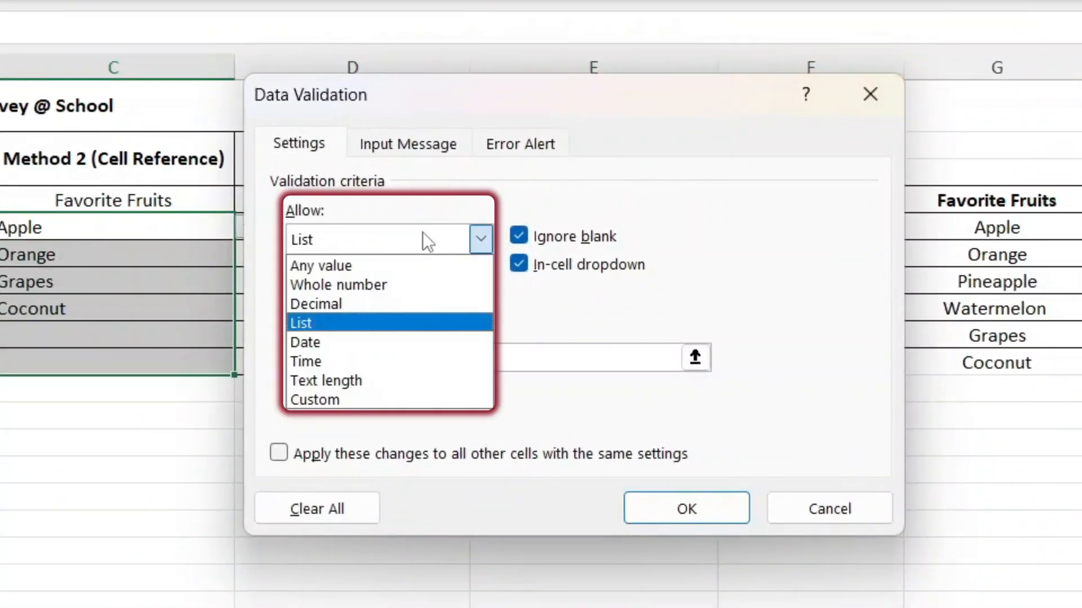
{"action": "left_click", "coordinate": [424, 261]}
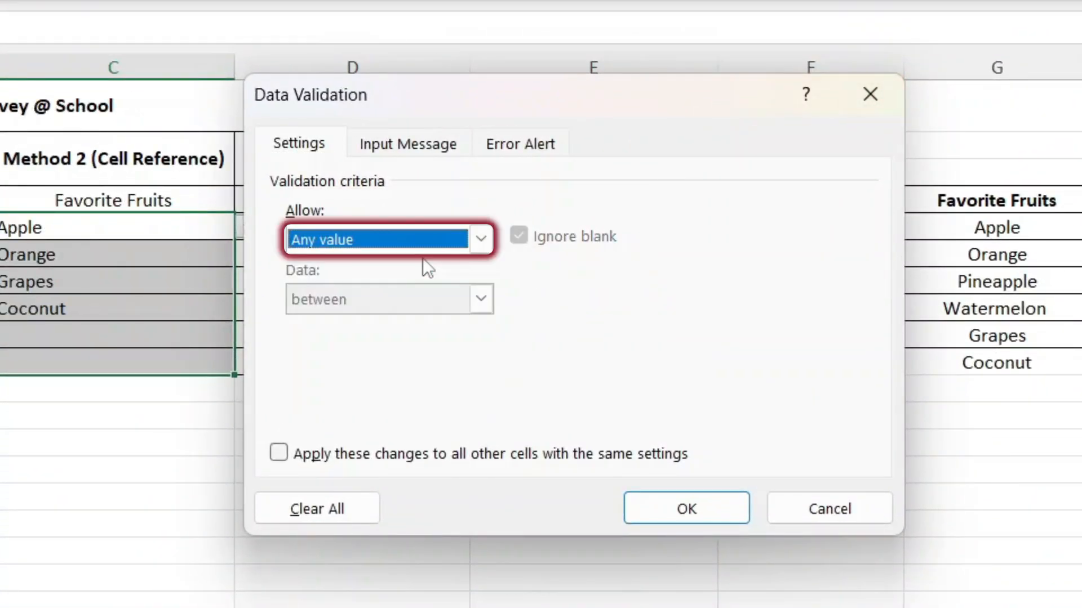
{"action": "left_click", "coordinate": [685, 510]}
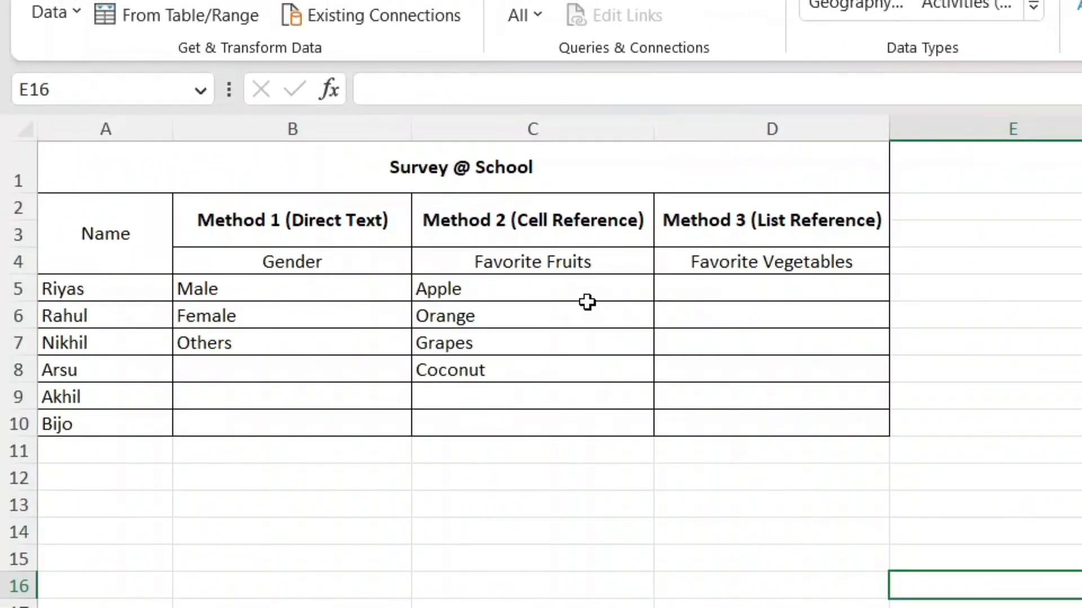
Select the Favorite Fruits cells one after another to check whether they still offer a dropdown list.
{"action": "left_click", "coordinate": [456, 276]}
{"action": "left_click", "coordinate": [455, 320]}
{"action": "left_click", "coordinate": [453, 358]}
{"action": "left_click", "coordinate": [460, 395]}
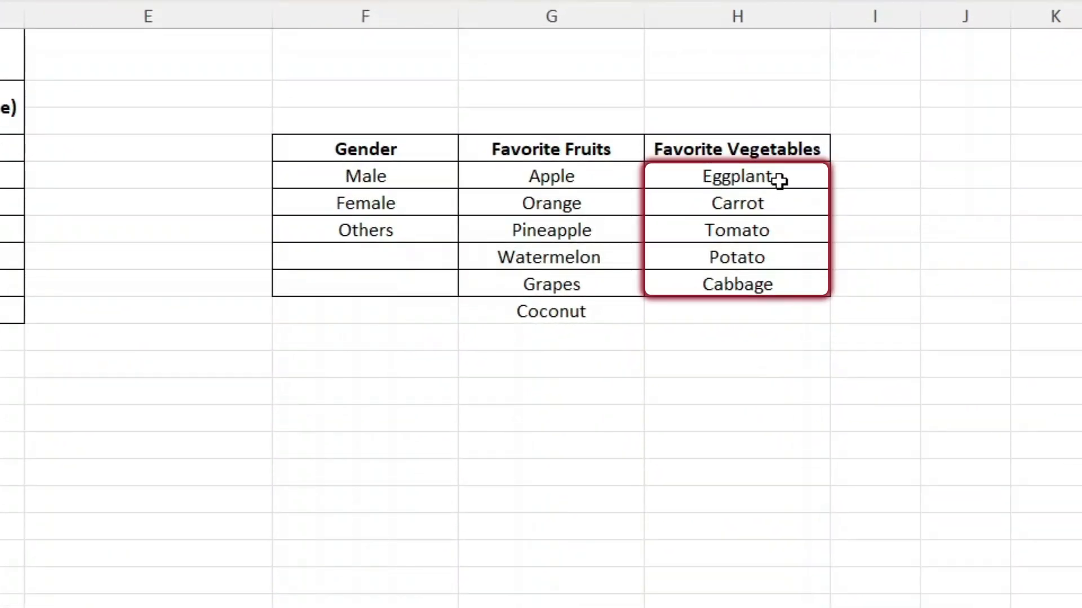
Define the name Veg for the Favorite Vegetables source cells H5:H9.
{"action": "left_click_drag", "start_coordinate": [779, 180], "coordinate": [779, 280]}
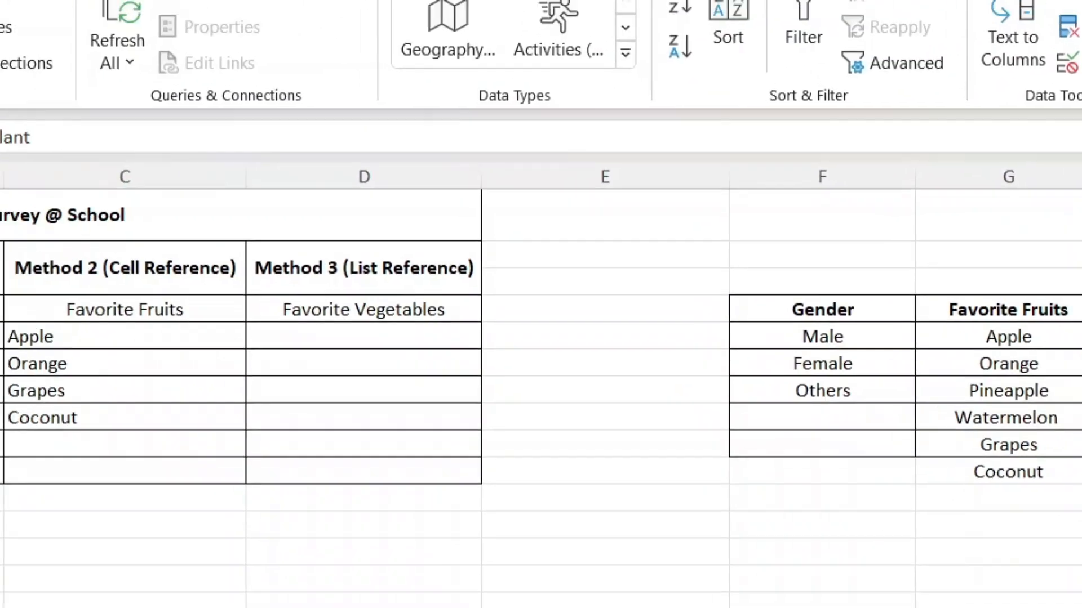
{"action": "left_click", "coordinate": [58, 275]}
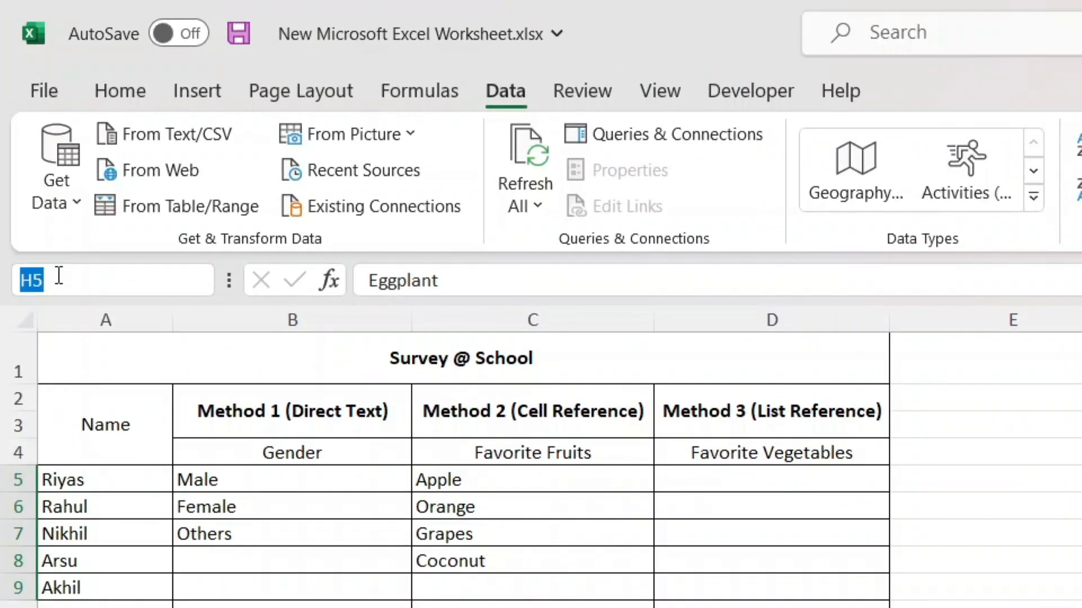
{"action": "key", "text": "BackSpace"}
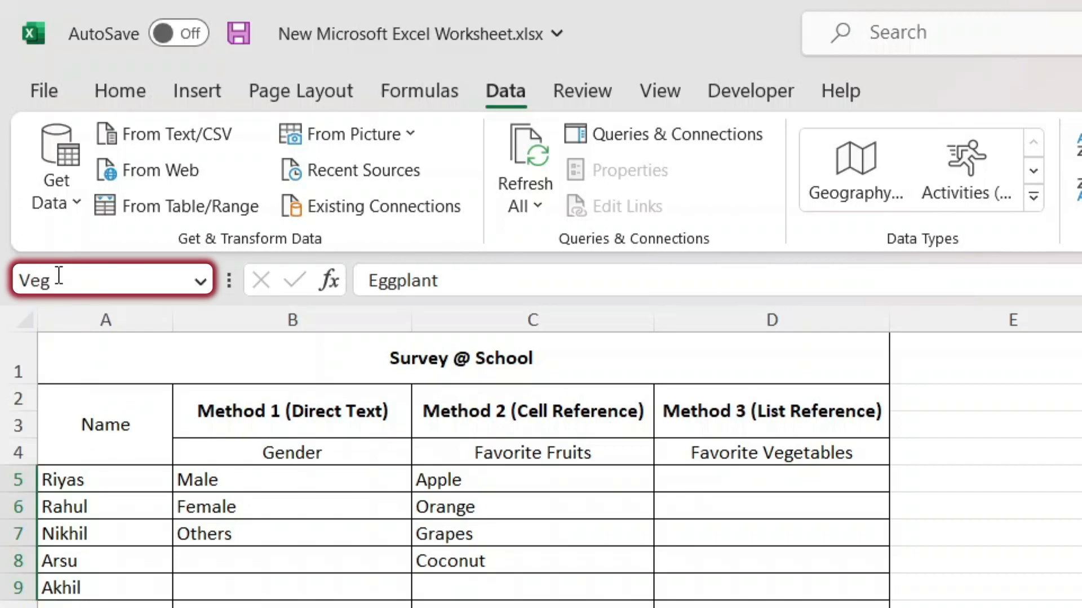
{"action": "type", "text": "Veg"}
{"action": "key", "text": "Return"}
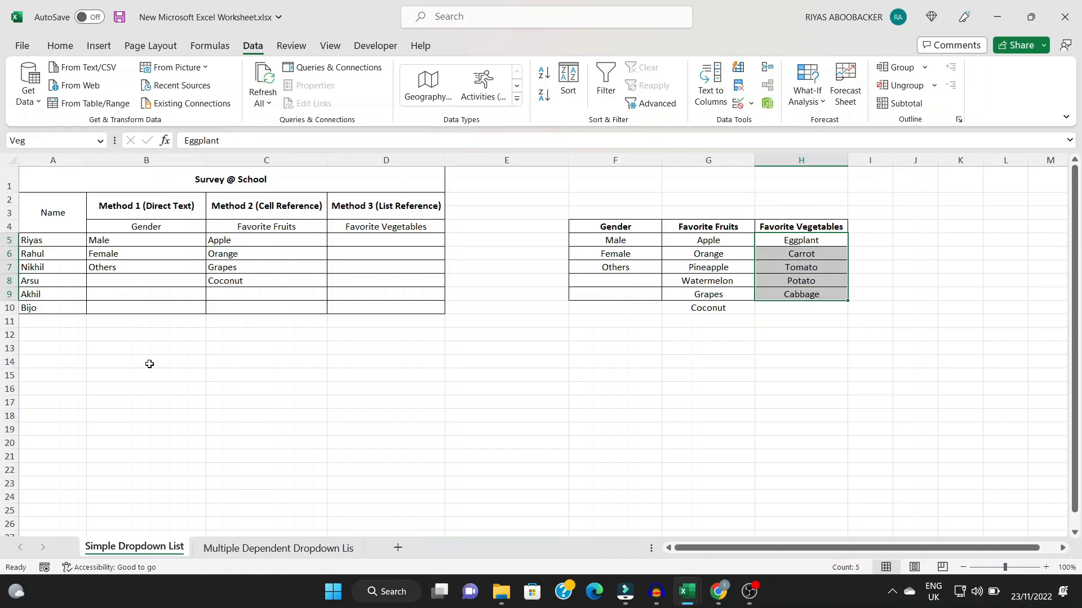
Jump from an empty cell to the named range veg to check which cells it covers.
{"action": "left_click", "coordinate": [149, 364]}
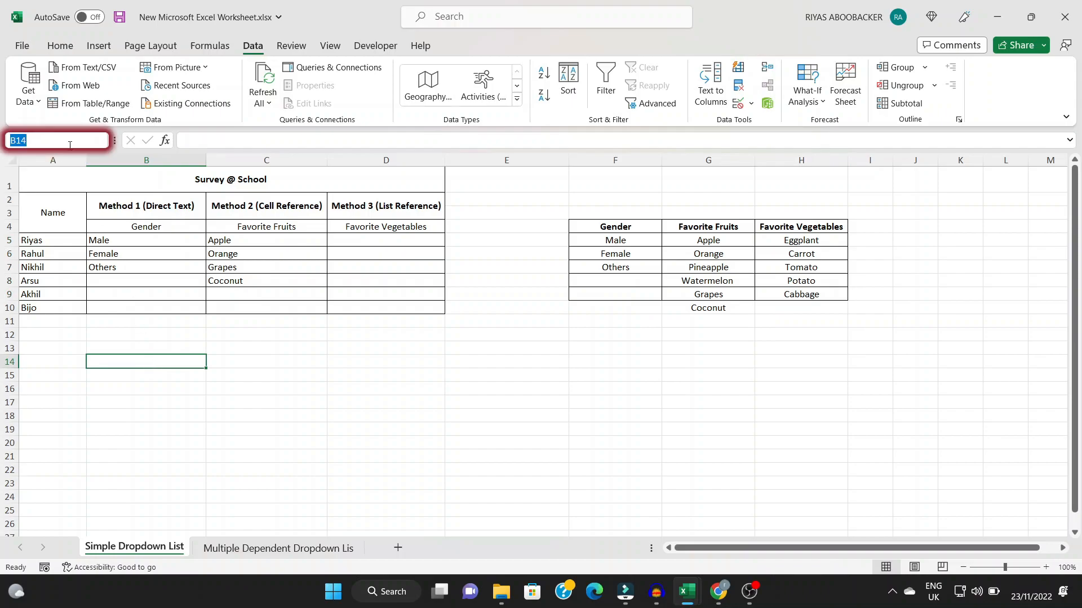
{"action": "type", "text": "veg"}
{"action": "key", "text": "Return"}
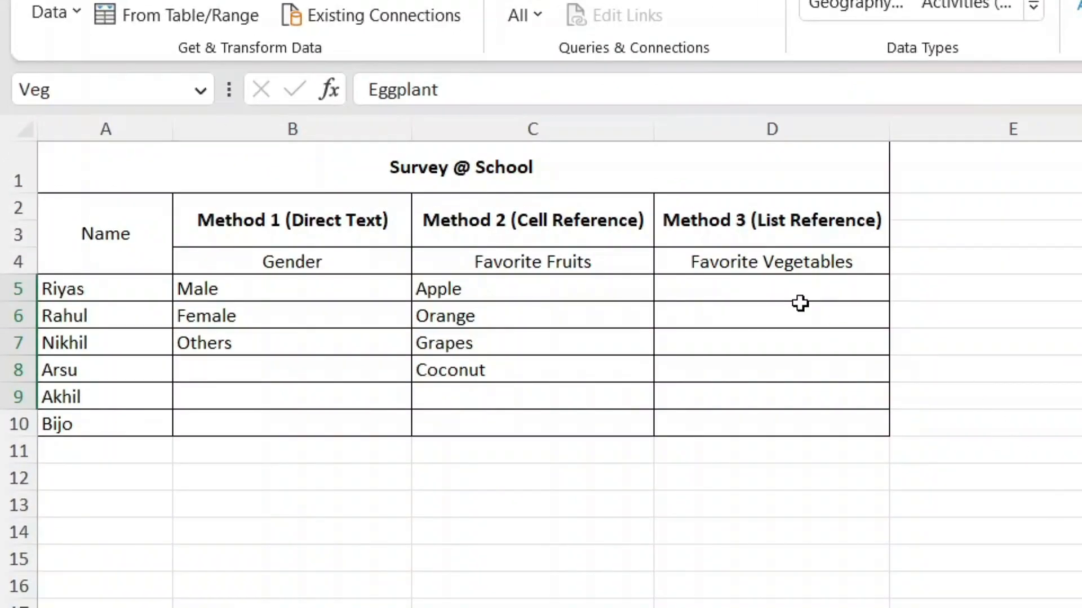
Add list data validation to the Favorite Vegetables cells D5:D10 with the source =veg.
{"action": "left_click_drag", "start_coordinate": [799, 303], "coordinate": [794, 415]}
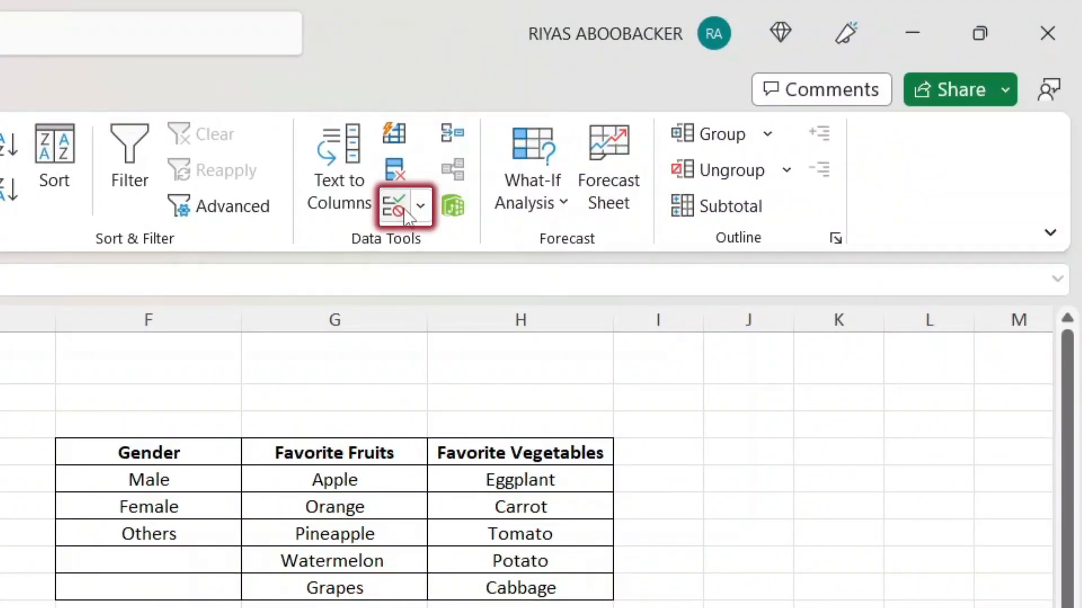
{"action": "left_click", "coordinate": [391, 208]}
{"action": "left_click", "coordinate": [334, 305]}
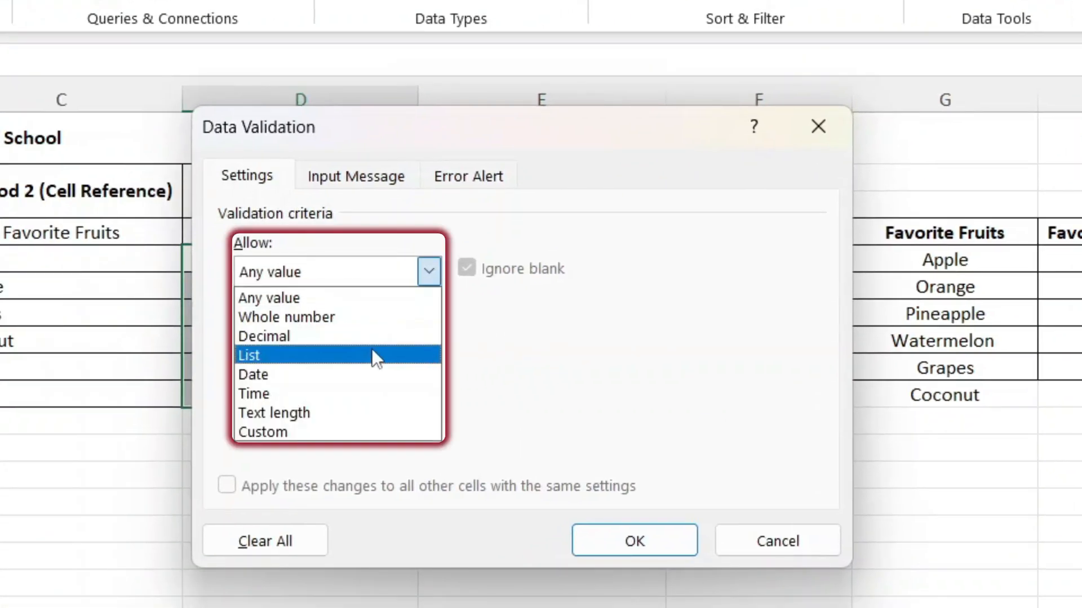
{"action": "left_click", "coordinate": [275, 389]}
{"action": "left_click", "coordinate": [365, 390]}
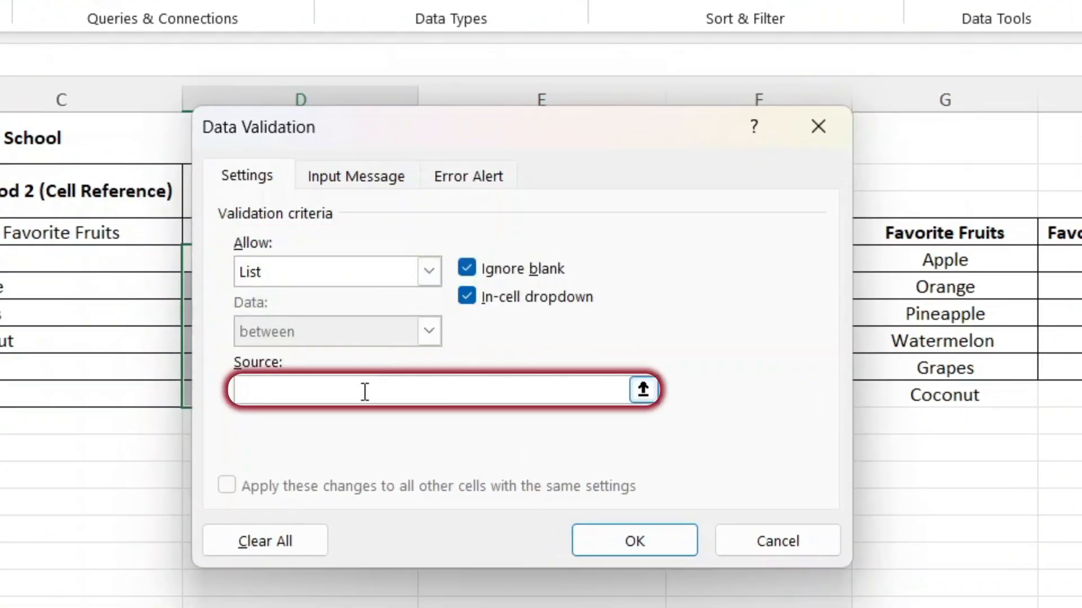
{"action": "type", "text": "=veg"}
{"action": "left_click", "coordinate": [611, 542]}
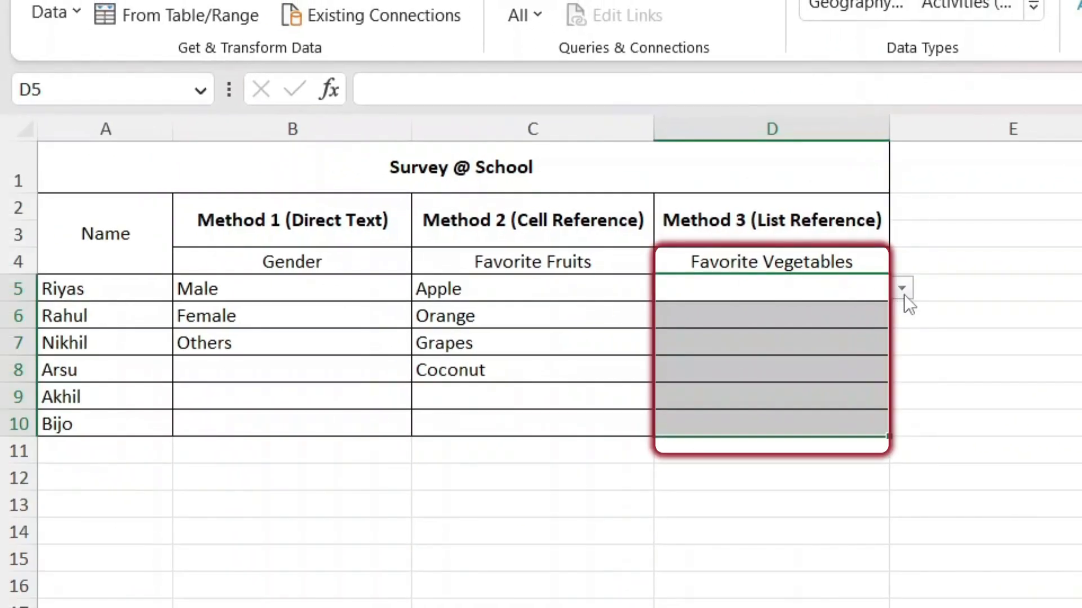
Choose Eggplant in cell D5 and Carrot in cell D6 from the in-cell dropdown lists.
{"action": "left_click", "coordinate": [902, 288]}
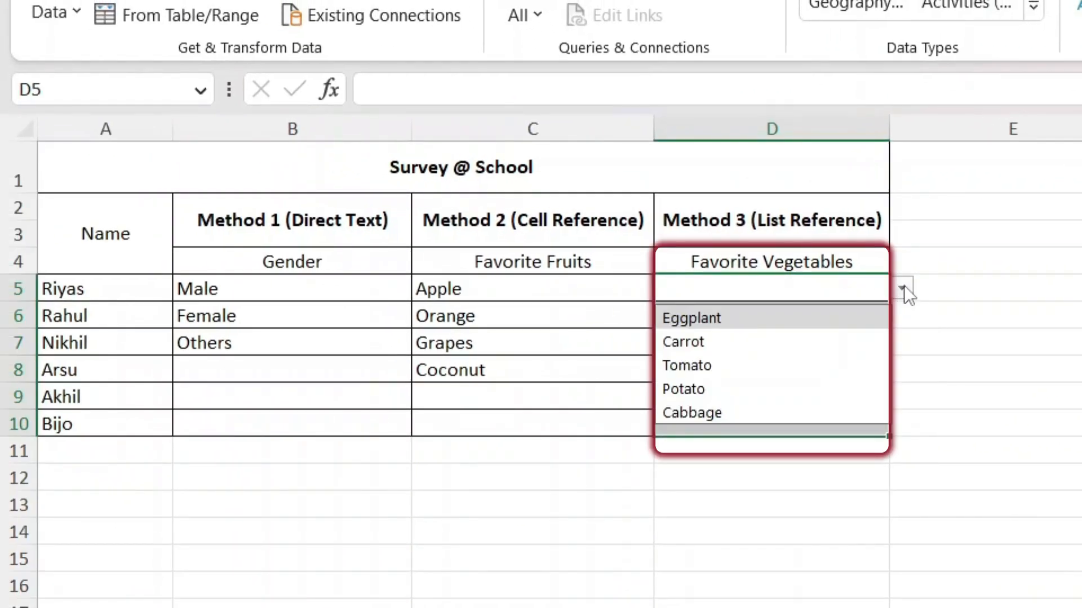
{"action": "left_click", "coordinate": [790, 319]}
{"action": "left_click", "coordinate": [796, 319]}
{"action": "left_click", "coordinate": [901, 319]}
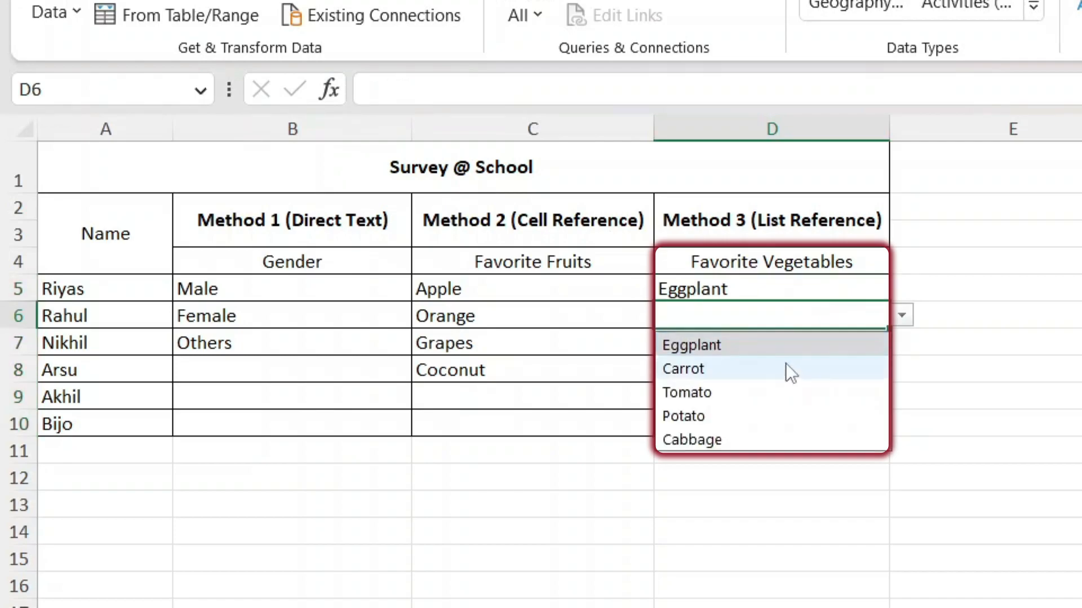
{"action": "left_click", "coordinate": [785, 364]}
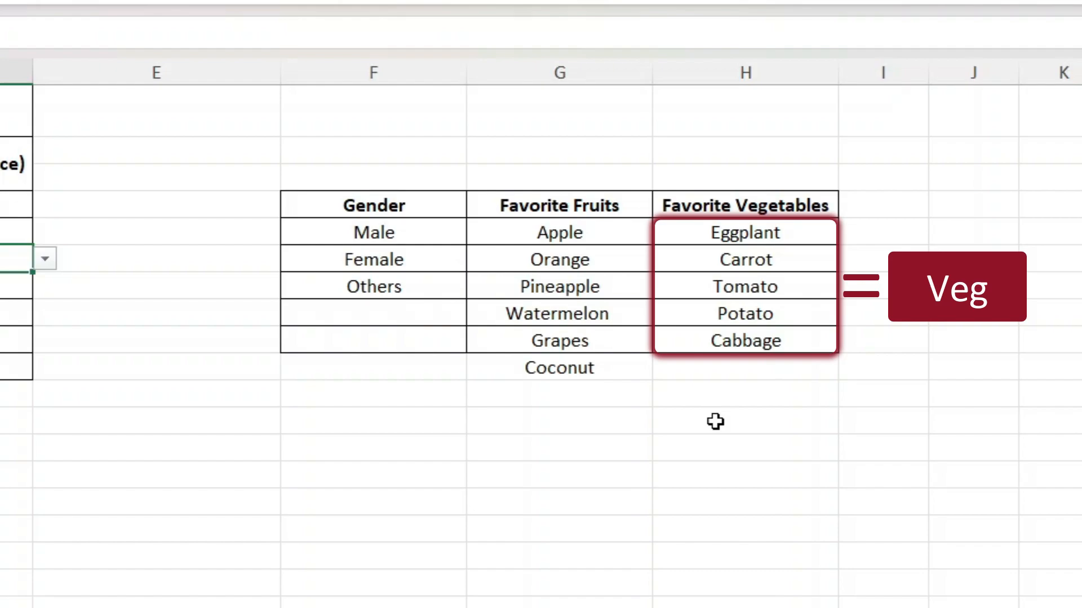
Clear Tomato from cell H7 of the vegetables source list and open the dropdown in D7 to check its entries.
{"action": "left_click", "coordinate": [772, 286]}
{"action": "key", "text": "Delete"}
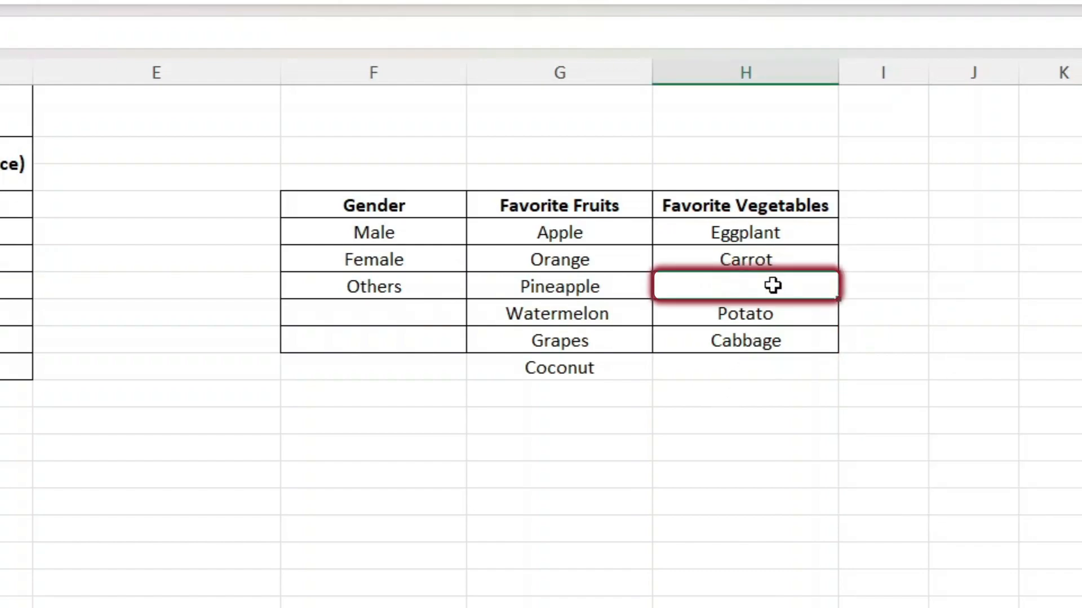
{"action": "left_click", "coordinate": [663, 458]}
{"action": "left_click", "coordinate": [764, 285]}
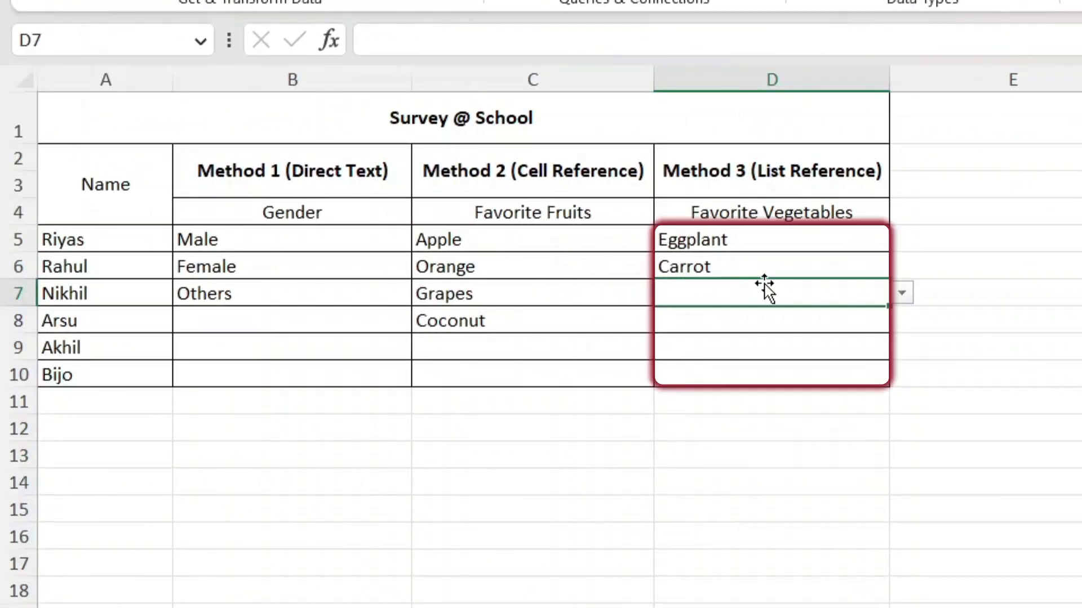
{"action": "left_click", "coordinate": [901, 292]}
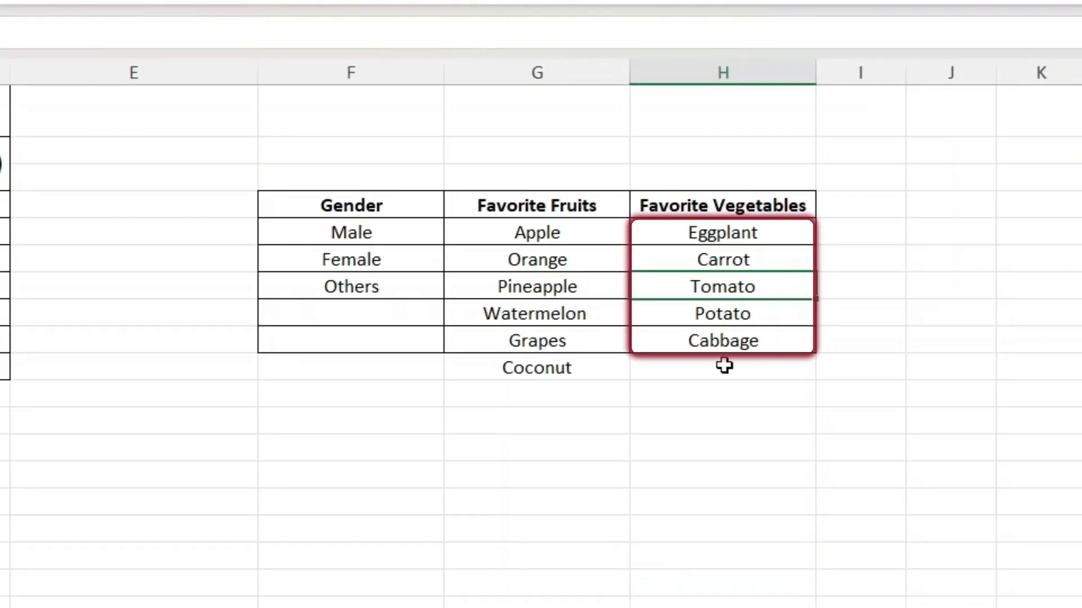
Enter Beetroot in cell H10 directly below the Favorite Vegetables source list.
{"action": "left_click", "coordinate": [724, 366]}
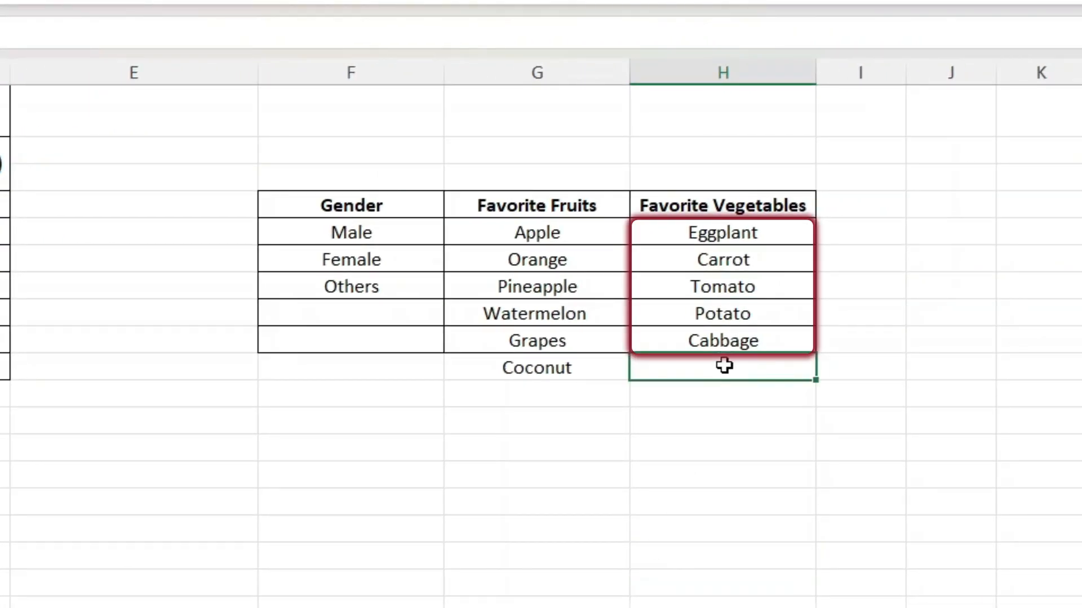
{"action": "type", "text": "Beetroot"}
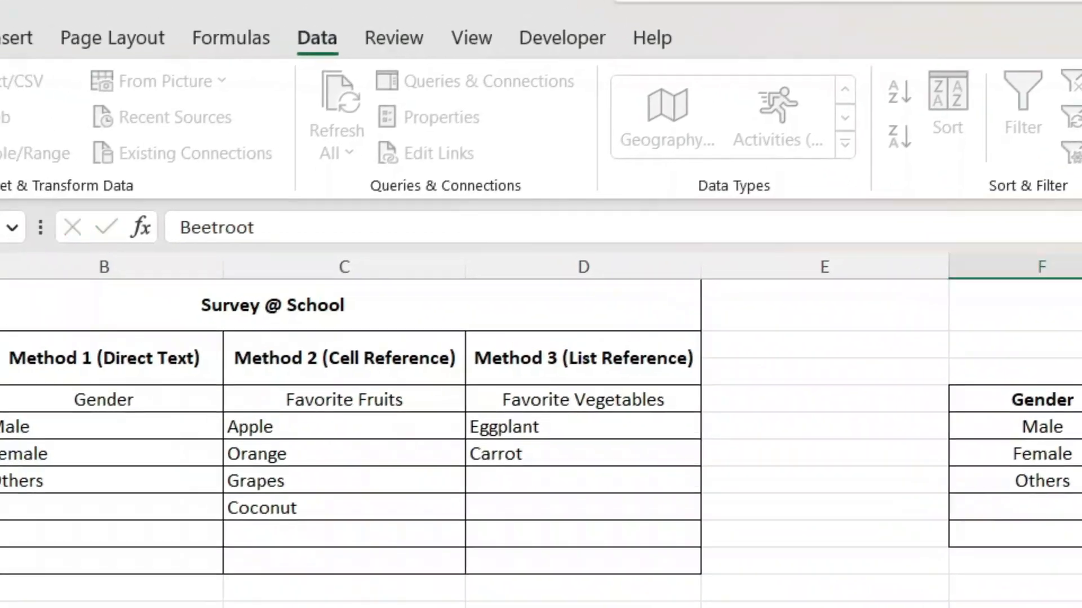
Redefine the named range Veg to refer to 'Simple Dropdown List'!$H$5:$H$10 and save the changed name reference.
{"action": "left_click", "coordinate": [351, 502]}
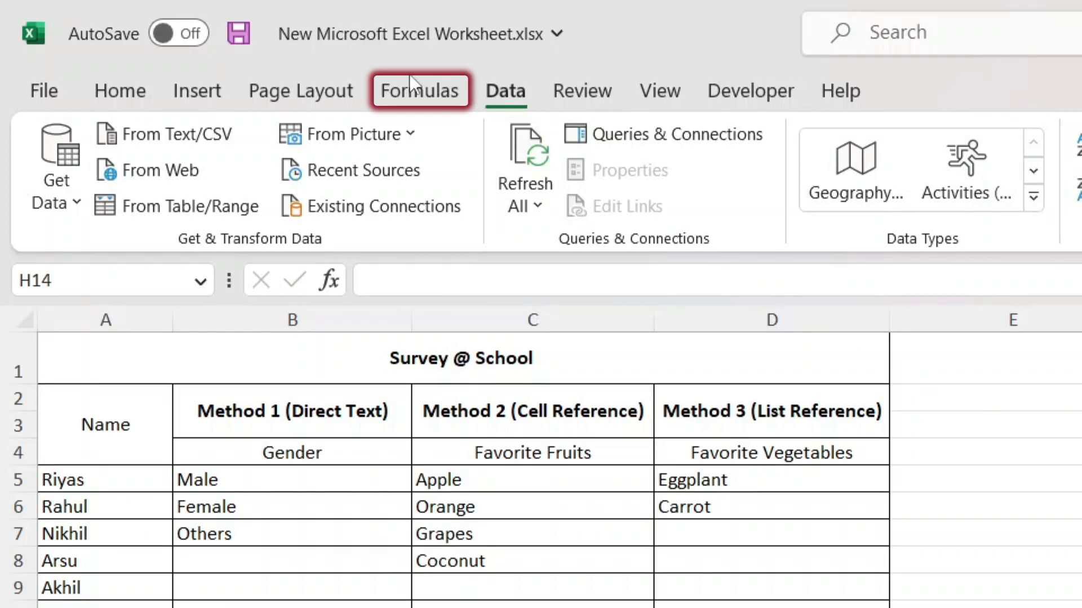
{"action": "left_click", "coordinate": [411, 88]}
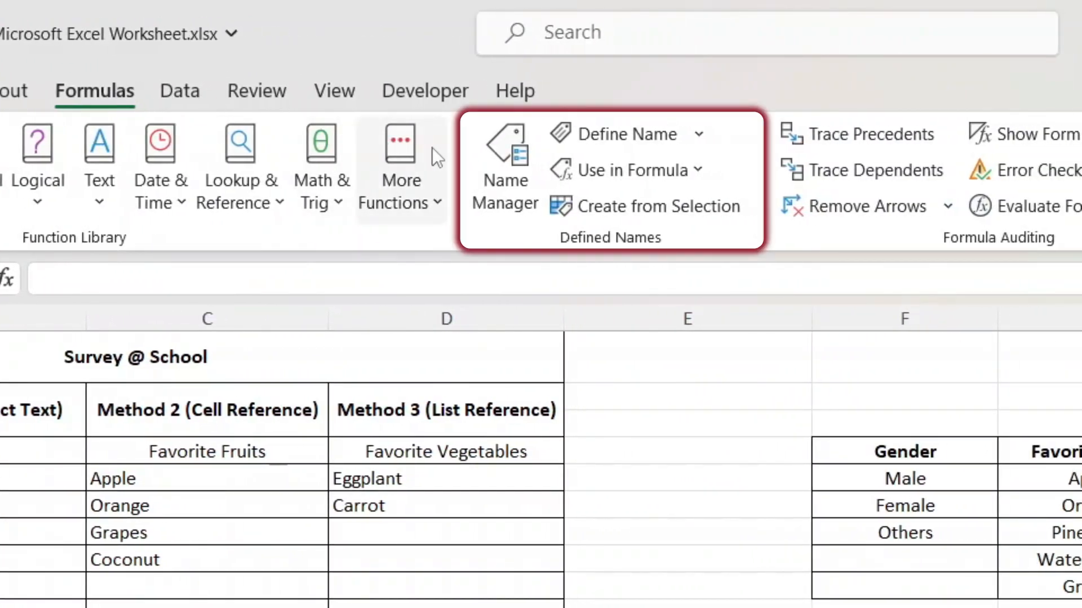
{"action": "left_click", "coordinate": [507, 180]}
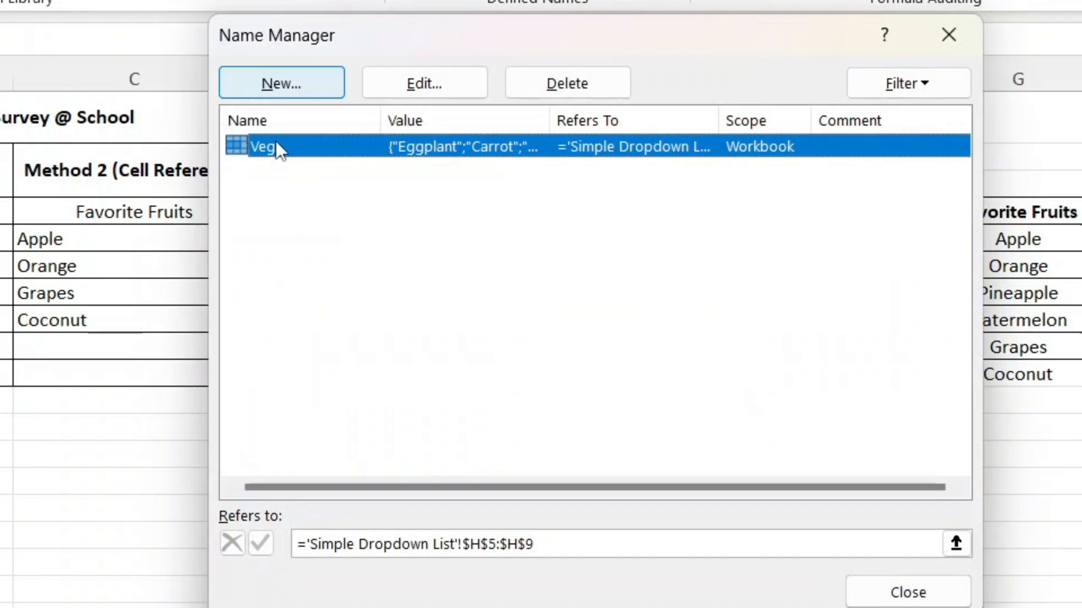
{"action": "left_click_drag", "start_coordinate": [546, 551], "coordinate": [296, 550]}
{"action": "key", "text": "BackSpace"}
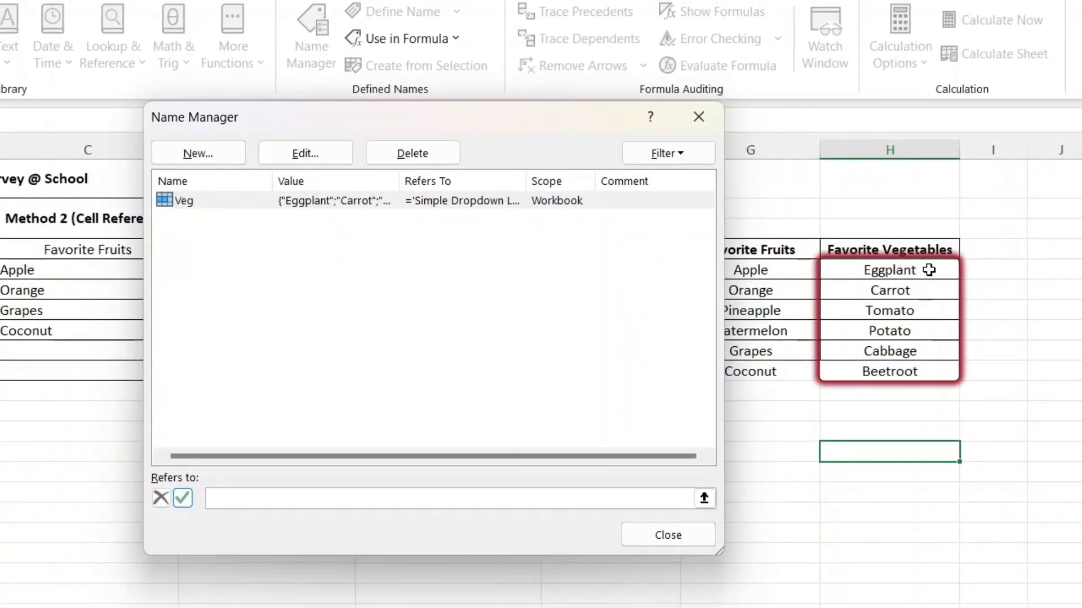
{"action": "left_click_drag", "start_coordinate": [928, 270], "coordinate": [900, 364]}
{"action": "left_click", "coordinate": [367, 302]}
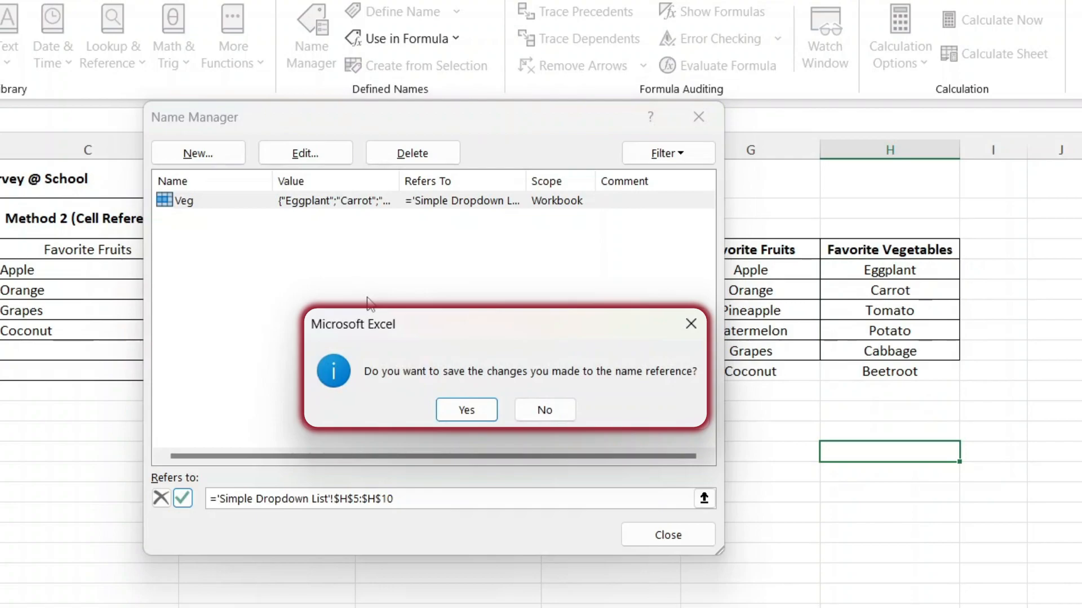
{"action": "left_click", "coordinate": [466, 410]}
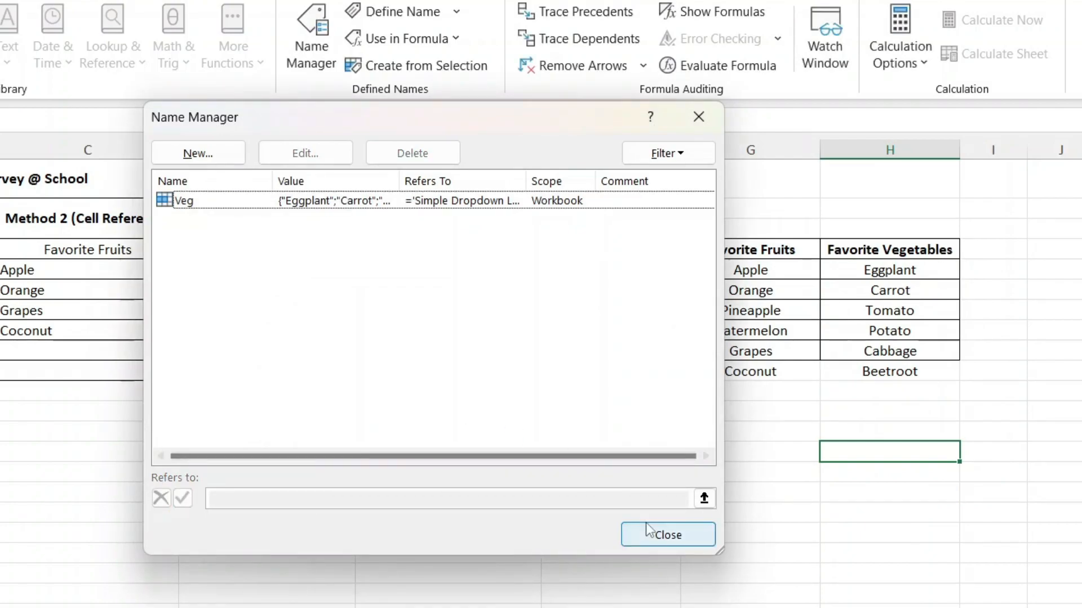
{"action": "left_click", "coordinate": [668, 535]}
Choose Beetroot in cell D7 from the Favorite Vegetables in-cell dropdown list.
{"action": "left_click", "coordinate": [319, 314]}
{"action": "left_click", "coordinate": [365, 311]}
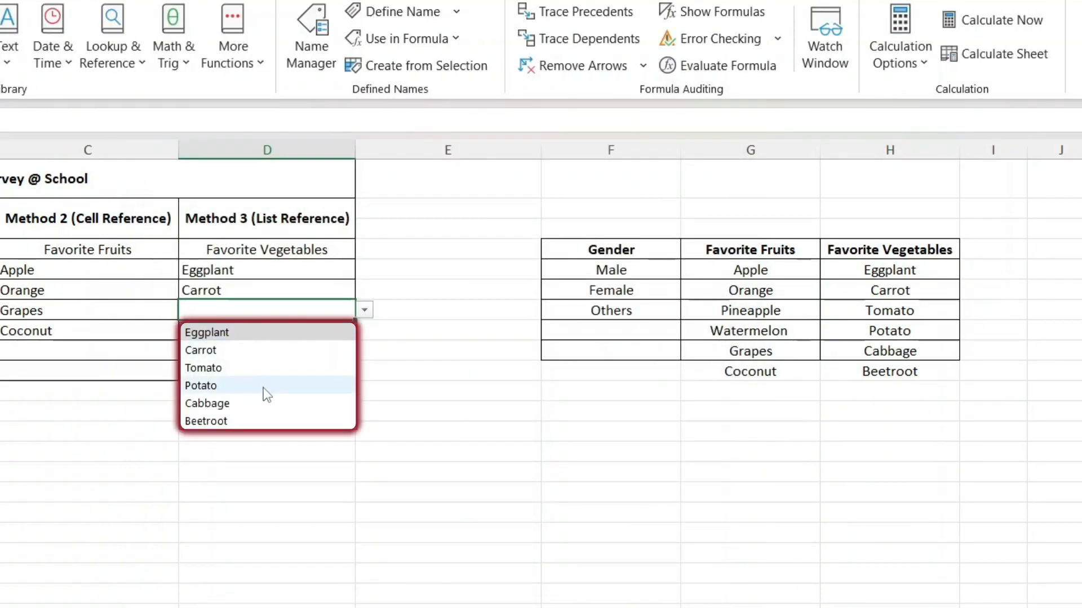
{"action": "left_click", "coordinate": [248, 421]}
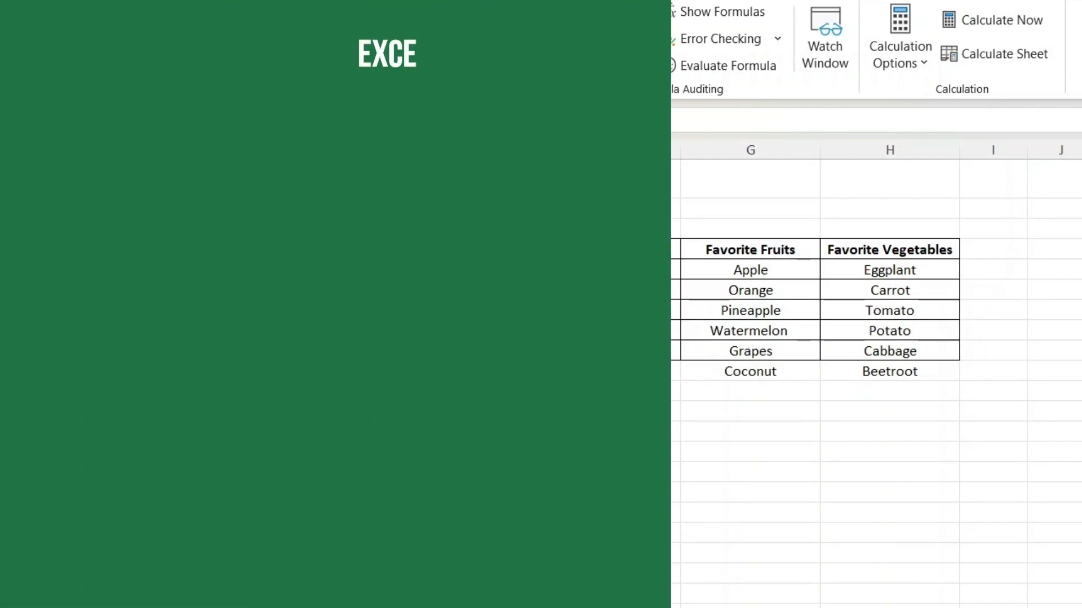